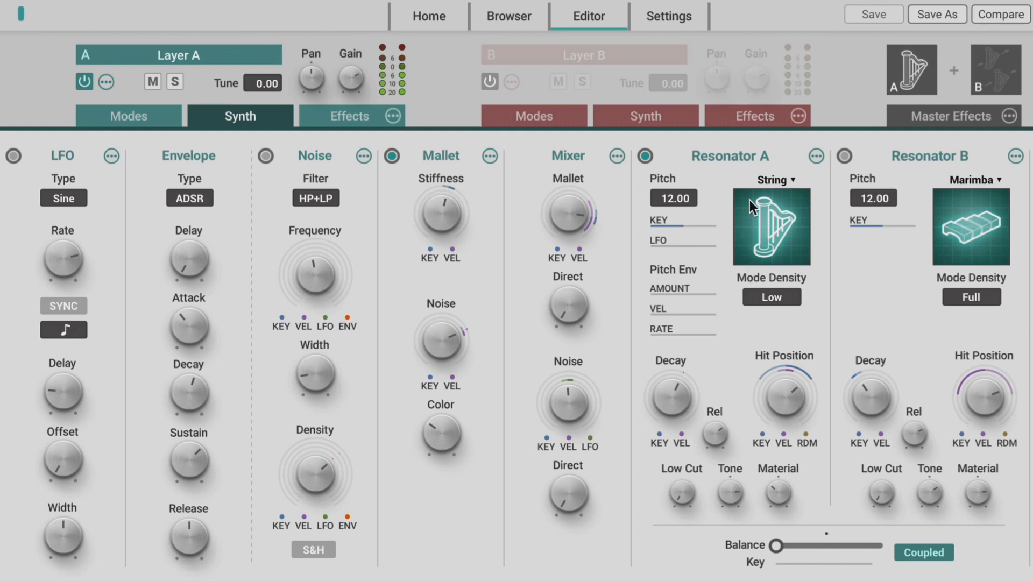
# Step the mode density of Resonator A's String type through Medium, High and Full, and return it to Low
pyautogui.click(792, 179)
pyautogui.click(716, 164)
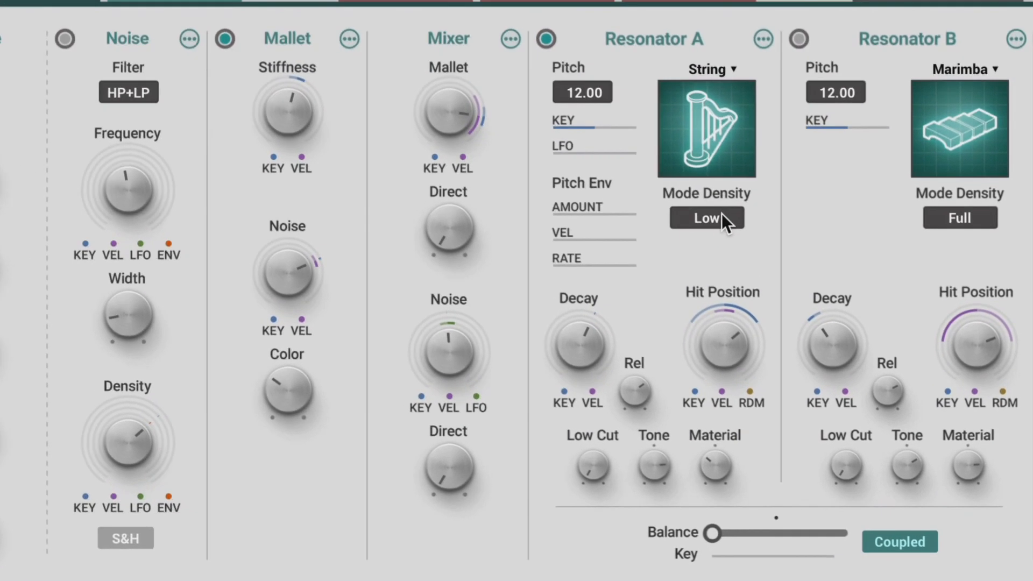
pyautogui.click(722, 218)
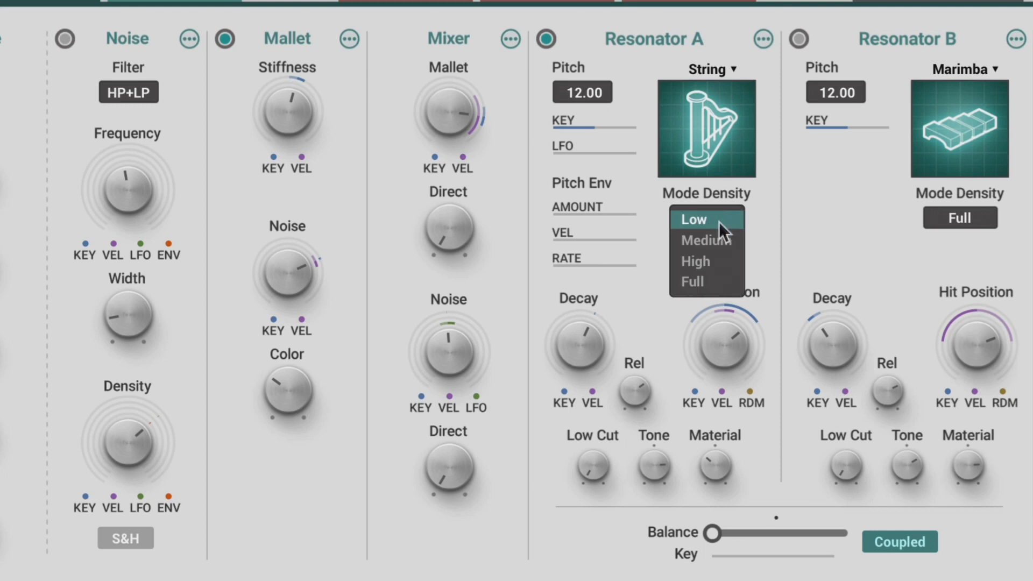
pyautogui.click(718, 234)
pyautogui.click(715, 217)
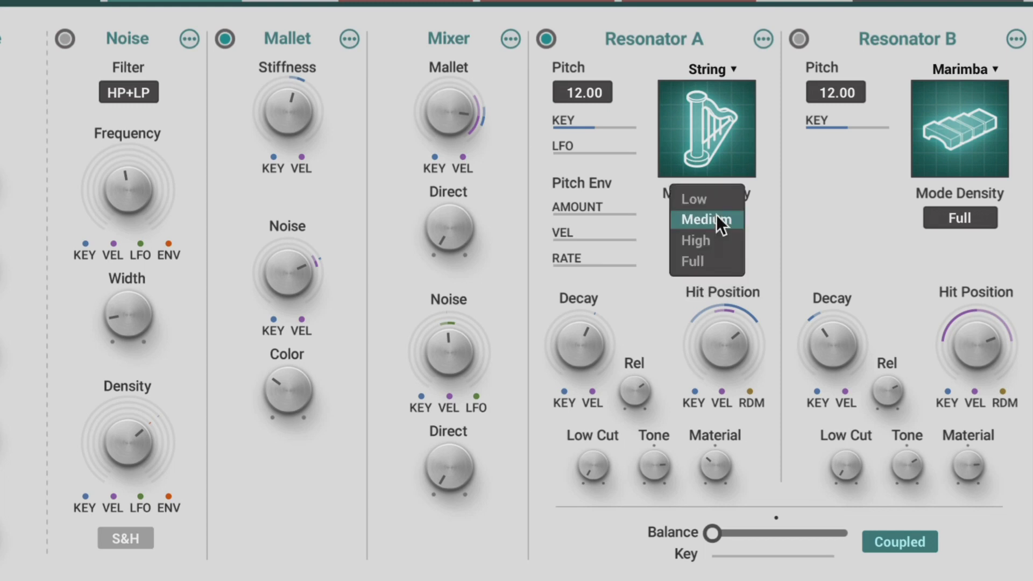
pyautogui.click(709, 235)
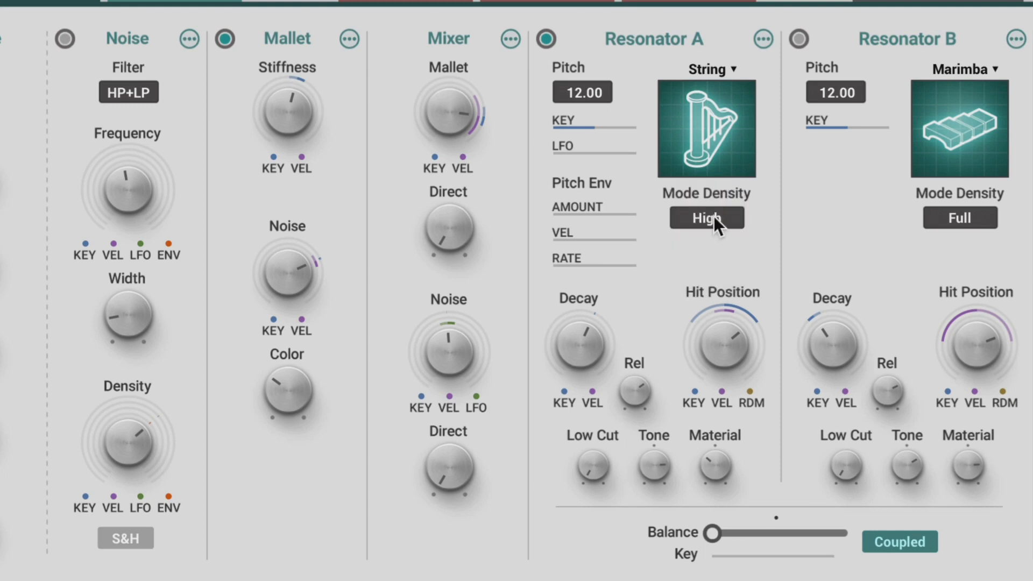
pyautogui.click(713, 216)
pyautogui.click(709, 238)
pyautogui.click(714, 216)
pyautogui.click(708, 161)
# Switch Resonator A to the Beam type and try its mode density at Medium, High and Full
pyautogui.click(708, 110)
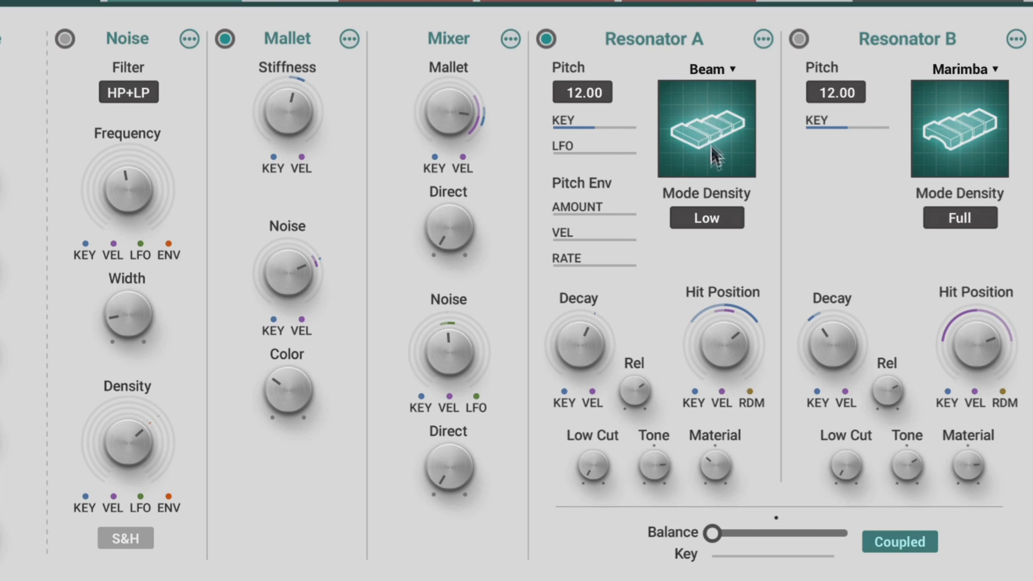
pyautogui.click(725, 217)
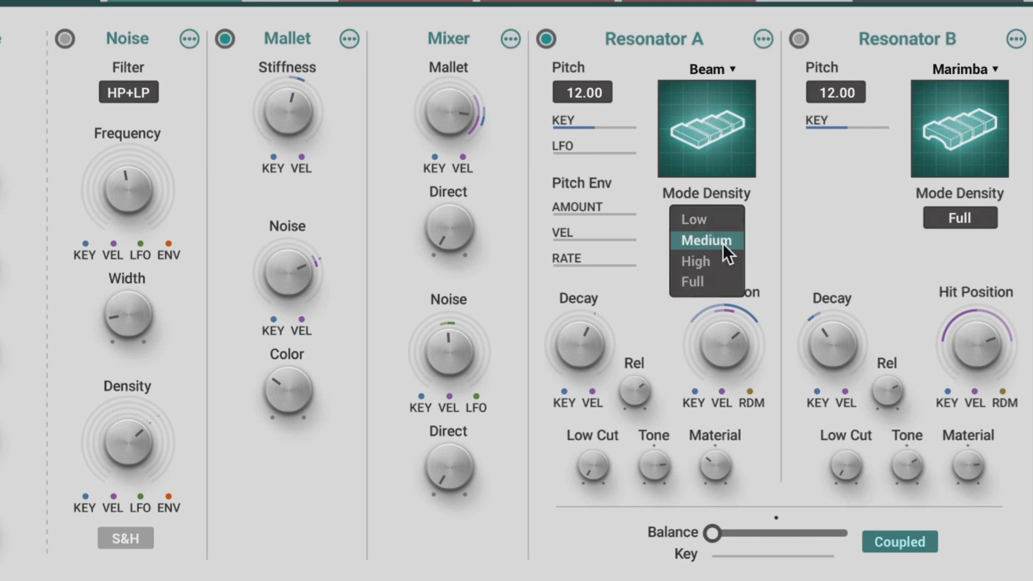
pyautogui.click(724, 242)
pyautogui.click(721, 216)
pyautogui.click(716, 237)
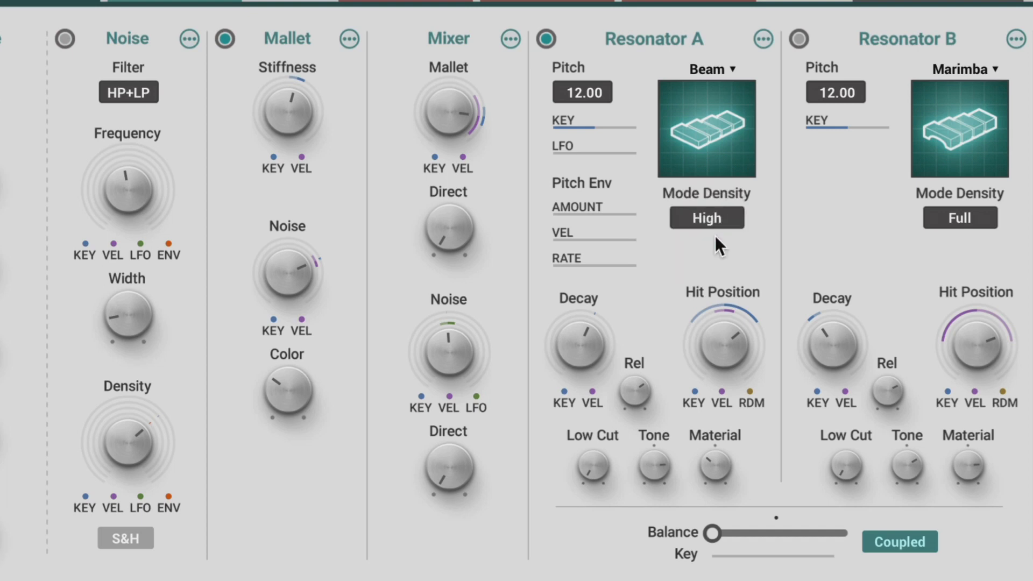
pyautogui.click(717, 217)
pyautogui.click(711, 239)
# Switch Resonator A to the Marimba type and lower its mode density through High and Medium to Low
pyautogui.click(711, 102)
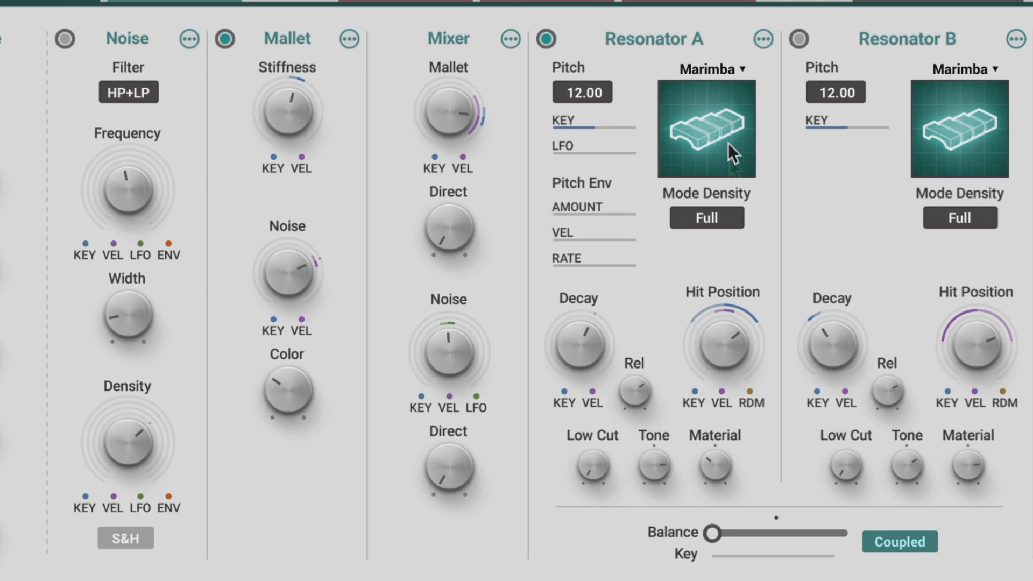
pyautogui.click(721, 220)
pyautogui.click(719, 195)
pyautogui.click(717, 217)
pyautogui.click(717, 199)
pyautogui.click(715, 216)
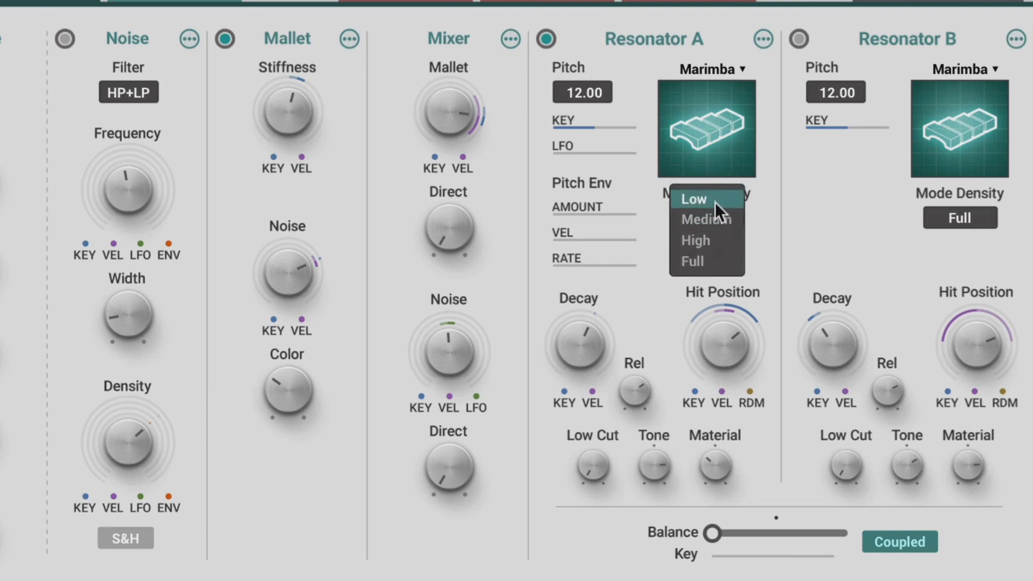
pyautogui.click(715, 201)
# Switch Resonator A to the Drumhead type and raise its mode density to Medium and High
pyautogui.click(704, 111)
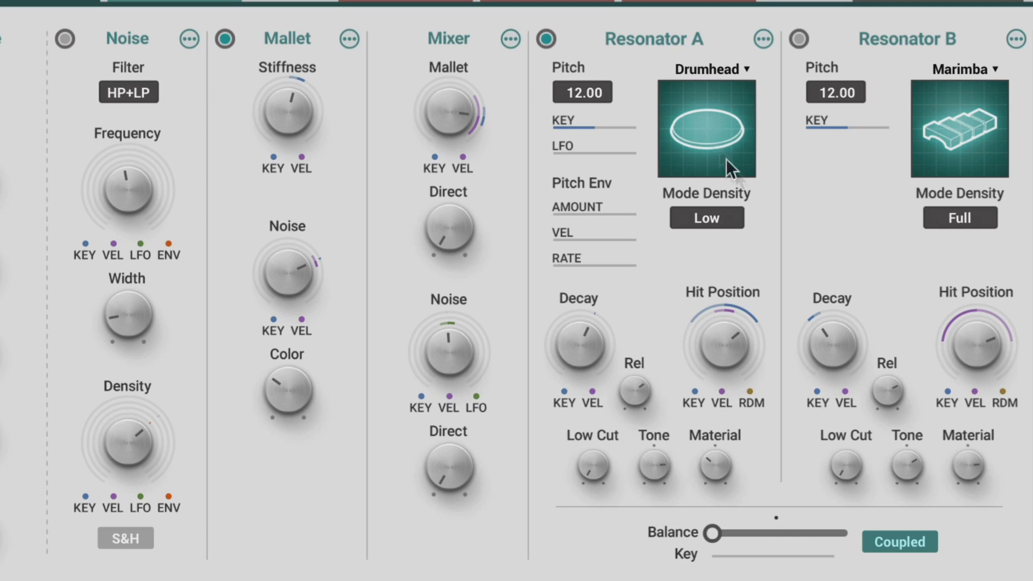
pyautogui.click(732, 218)
pyautogui.click(724, 240)
pyautogui.click(709, 217)
pyautogui.click(704, 240)
# Switch Resonator A to the Membrane type and lower its mode density to Medium and Low
pyautogui.click(713, 129)
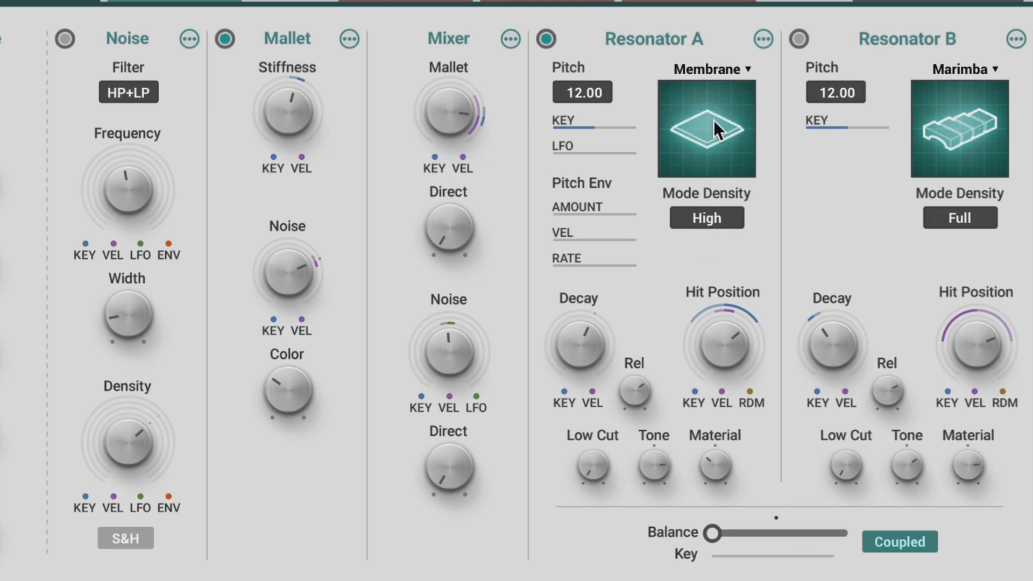
pyautogui.click(712, 219)
pyautogui.click(715, 199)
pyautogui.click(709, 217)
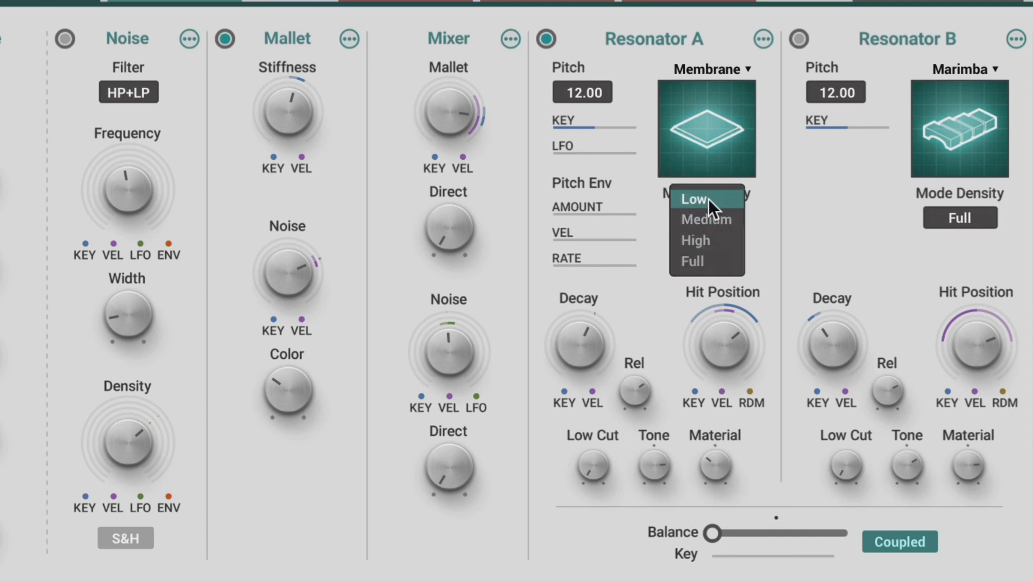
pyautogui.click(708, 199)
# Switch Resonator A to the Plate type and try Medium and High mode density, ending on Medium
pyautogui.click(719, 122)
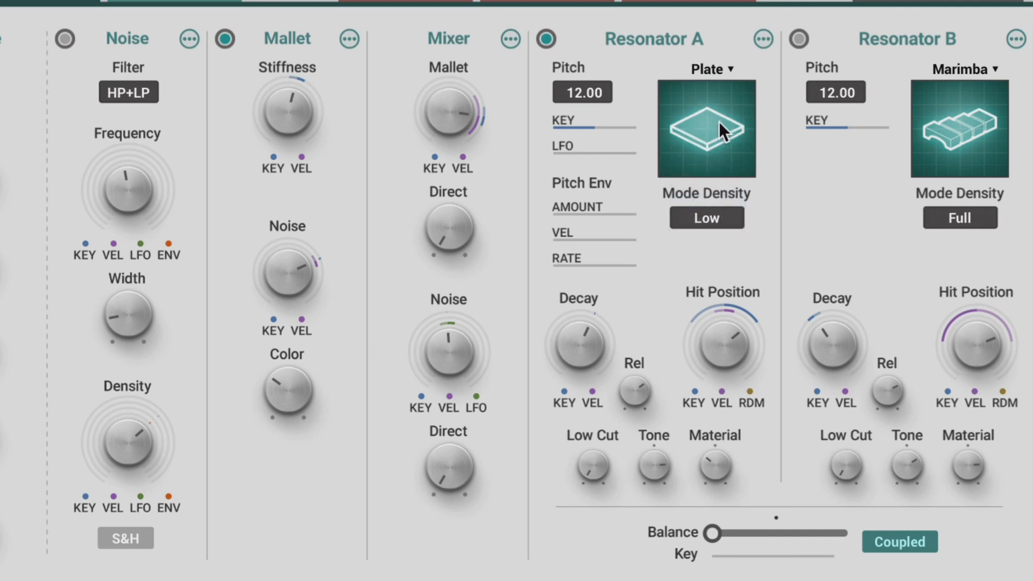
pyautogui.click(714, 216)
pyautogui.click(711, 237)
pyautogui.click(713, 217)
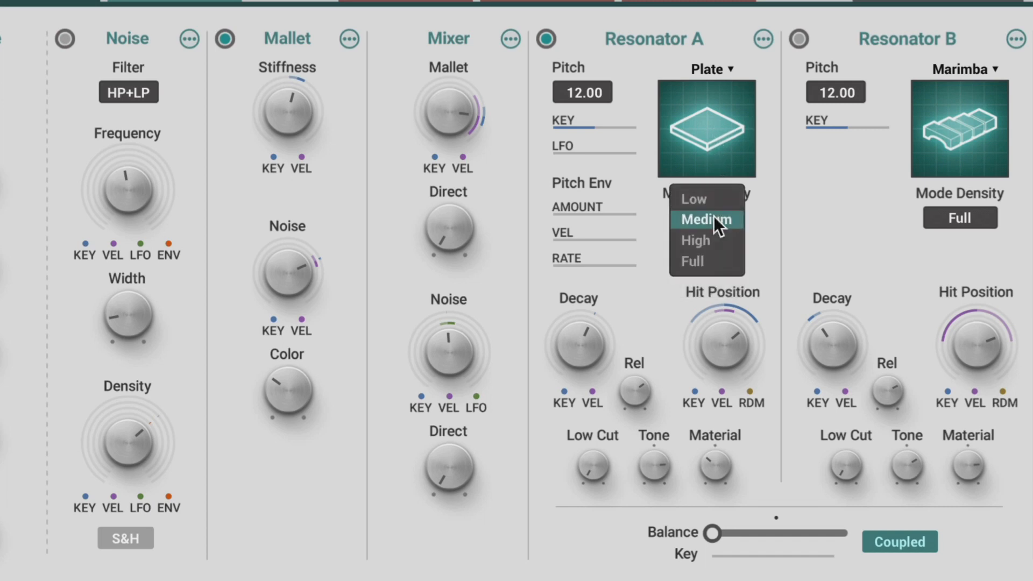
pyautogui.click(708, 237)
pyautogui.click(712, 214)
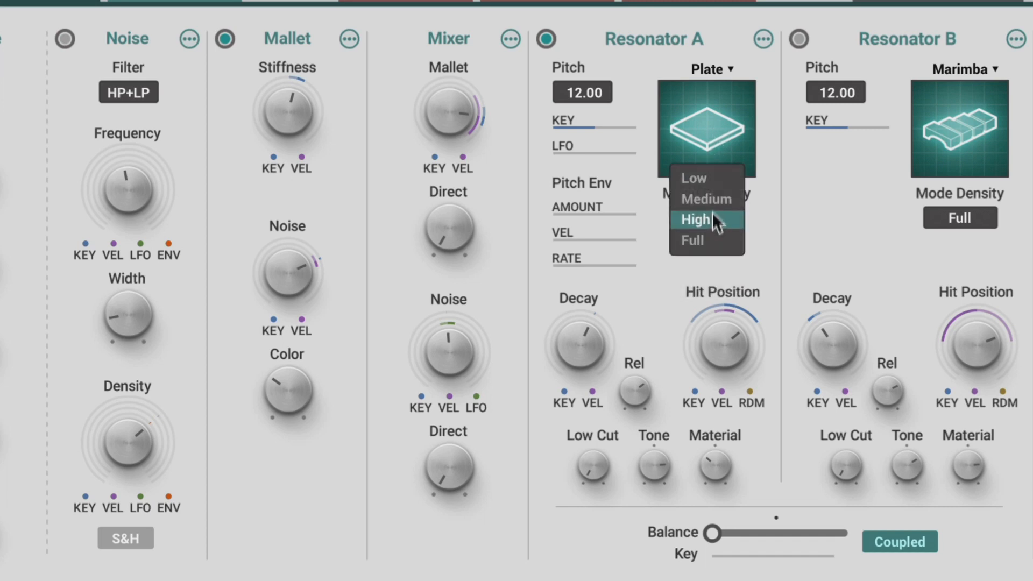
pyautogui.click(711, 202)
# Try the Closed Tube and Manual types with its partials in Resonator A, and return it to String
pyautogui.click(708, 121)
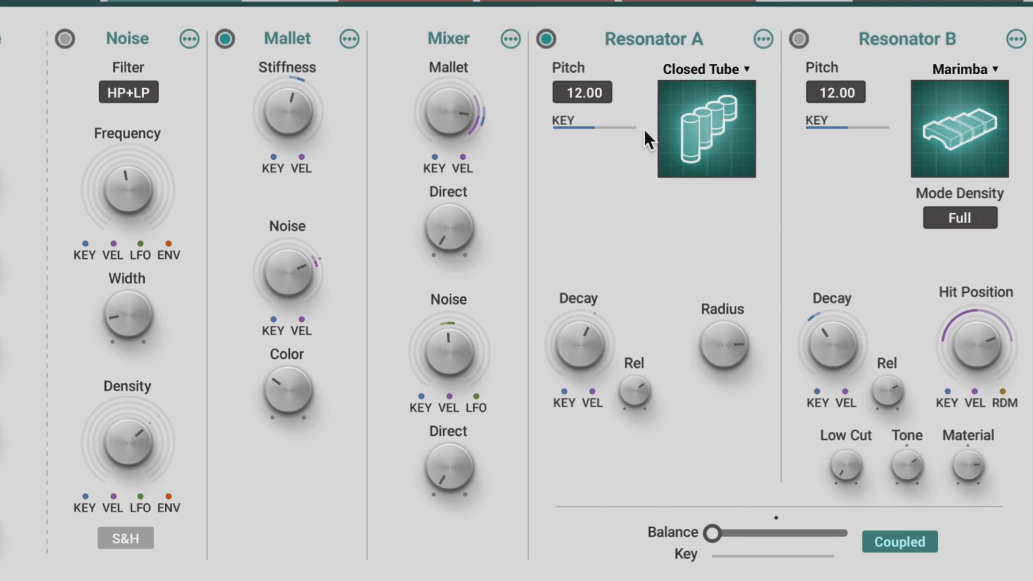
pyautogui.click(701, 116)
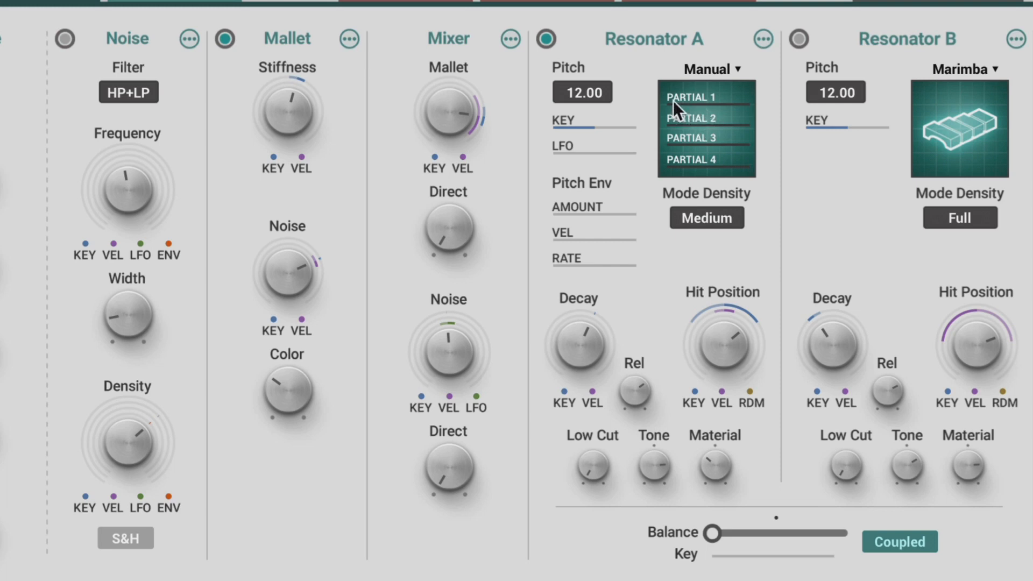
pyautogui.moveTo(673, 101); pyautogui.dragTo(683, 143)
pyautogui.click(711, 118)
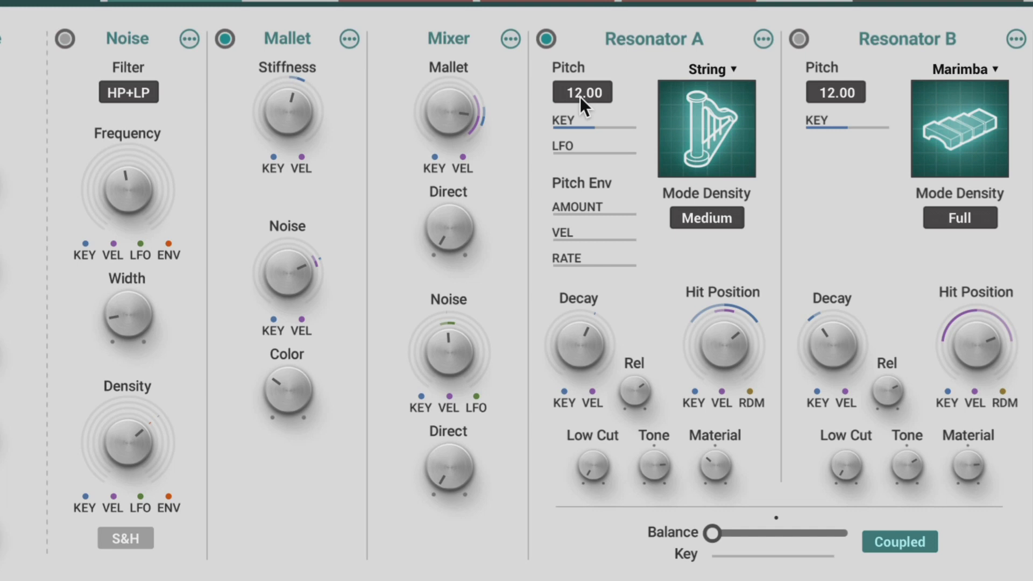
# Try lower and higher pitch values for Resonator A, and return the pitch to 12.00
pyautogui.moveTo(575, 95); pyautogui.dragTo(575, 135)
pyautogui.moveTo(595, 93); pyautogui.dragTo(595, 65)
pyautogui.moveTo(574, 92); pyautogui.dragTo(575, 47)
# Vary the key tracking amount of Resonator A's pitch and restore it to its original setting
pyautogui.click(589, 127)
pyautogui.moveTo(588, 123); pyautogui.dragTo(616, 127)
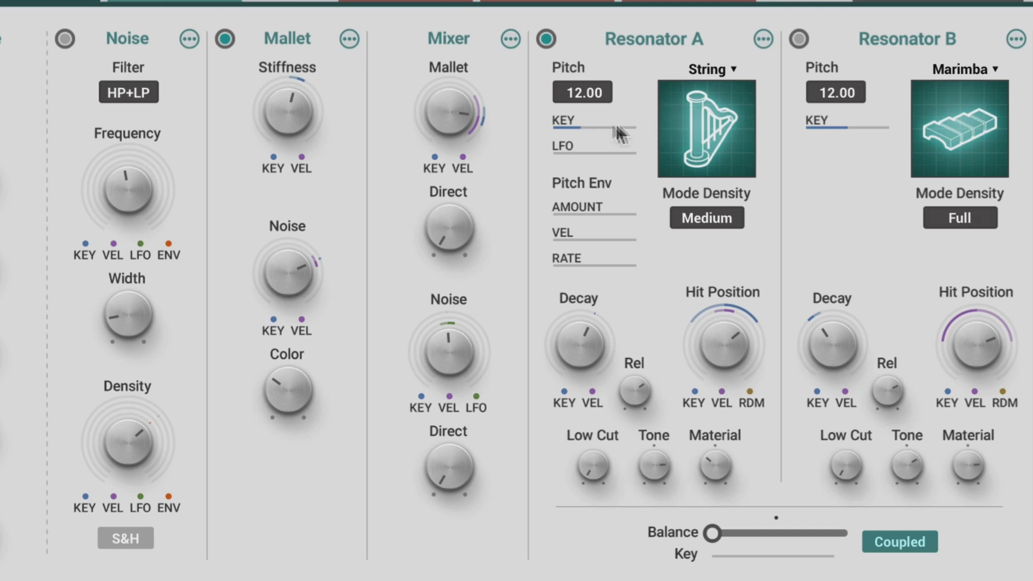
pyautogui.click(574, 124)
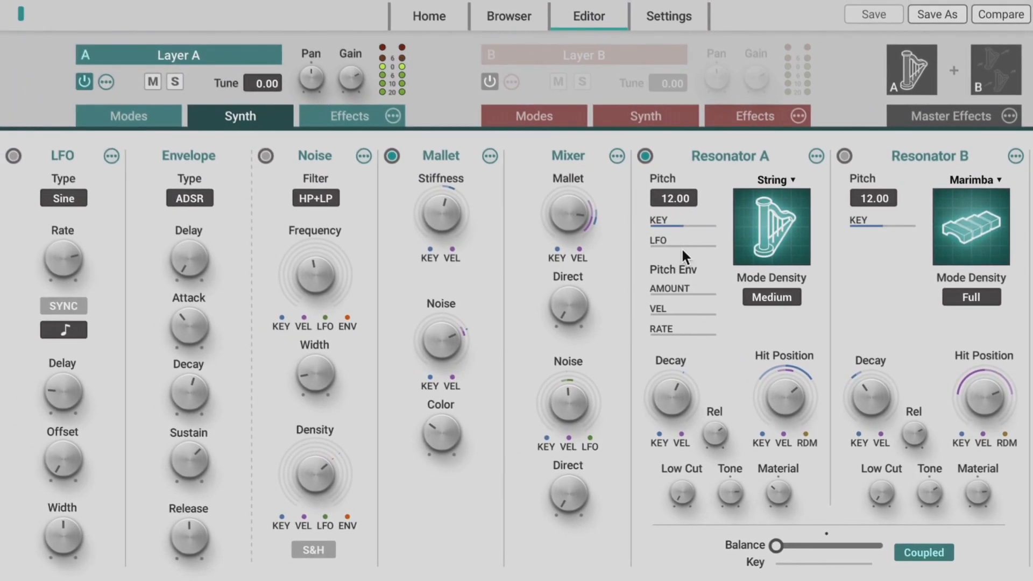
# Set Resonator A's mode density to Low and modulate its pitch with the LFO, with the LFO module enabled
pyautogui.click(779, 297)
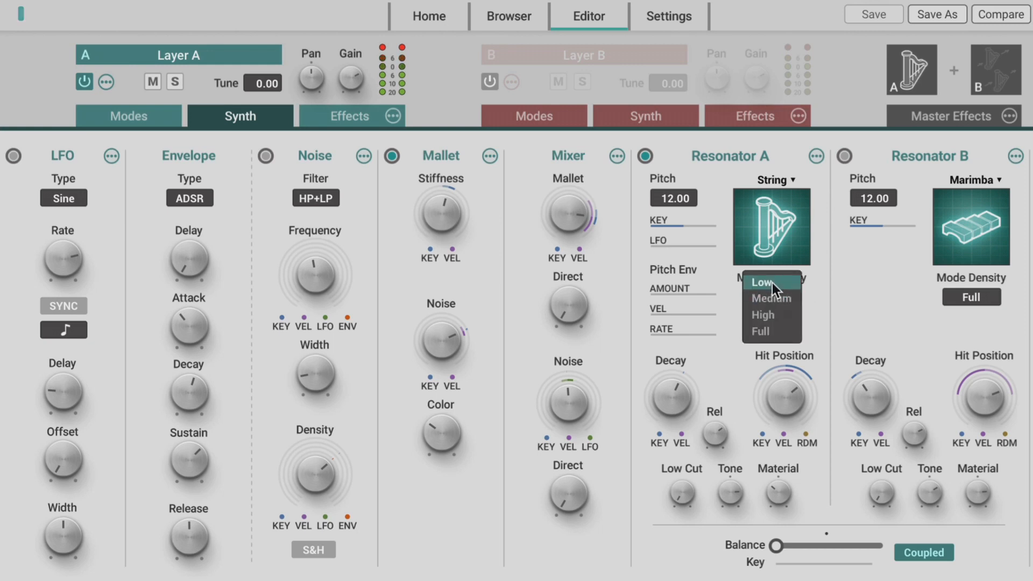
pyautogui.click(773, 282)
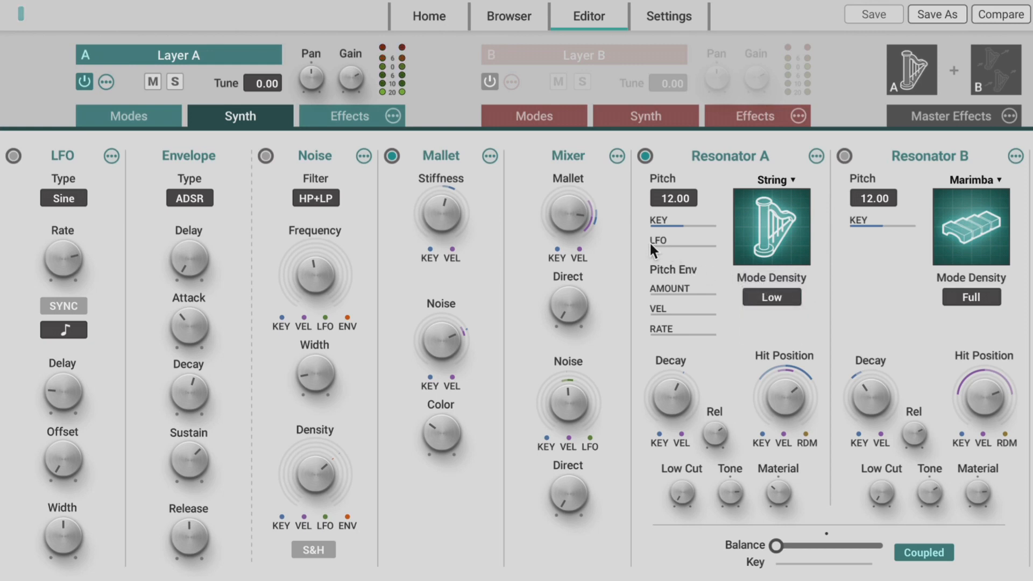
pyautogui.moveTo(649, 243); pyautogui.dragTo(678, 243)
pyautogui.click(13, 157)
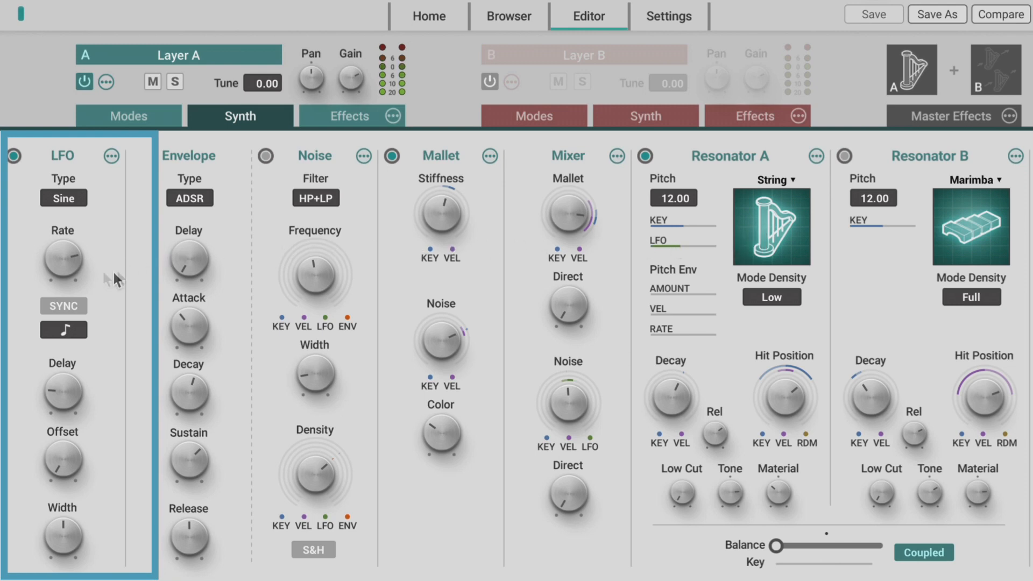
# Try another LFO waveform type and set the type back to Sine
pyautogui.click(67, 198)
pyautogui.click(69, 215)
pyautogui.click(71, 198)
pyautogui.click(70, 186)
# Lower the LFO's rate and width, adjust its delay and offset, and reduce the LFO amount on Resonator A's pitch
pyautogui.moveTo(73, 258); pyautogui.dragTo(60, 301)
pyautogui.moveTo(66, 398); pyautogui.dragTo(66, 402)
pyautogui.moveTo(46, 437); pyautogui.dragTo(62, 474)
pyautogui.moveTo(63, 541)
pyautogui.mouseDown()
pyautogui.moveTo(63, 522)
pyautogui.moveTo(64, 547)
pyautogui.mouseUp()
pyautogui.moveTo(688, 246)
pyautogui.mouseDown()
pyautogui.moveTo(666, 245)
pyautogui.moveTo(673, 241)
pyautogui.mouseUp()
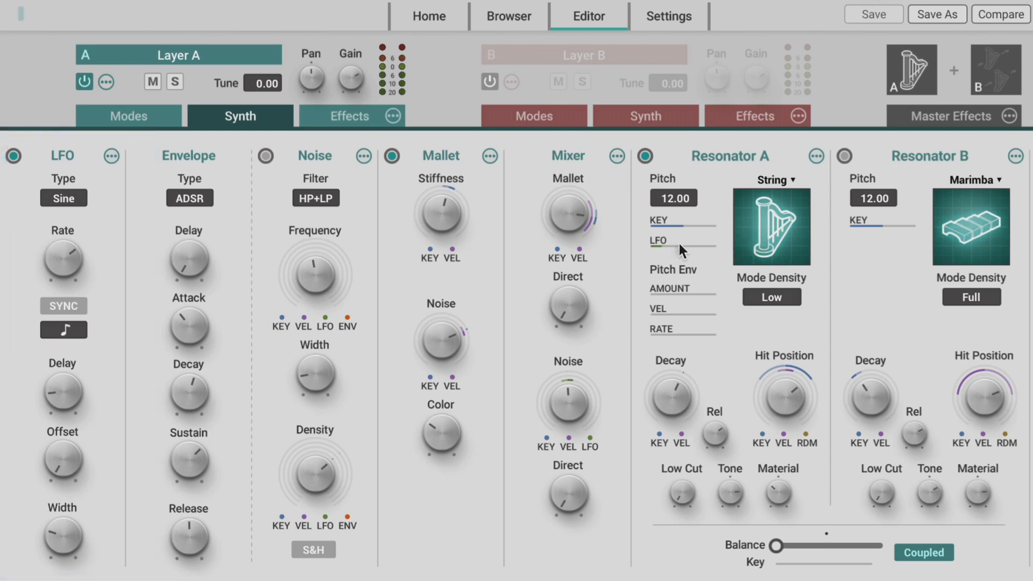
# Switch Resonator A to the Marimba type with Medium mode density
pyautogui.click(776, 206)
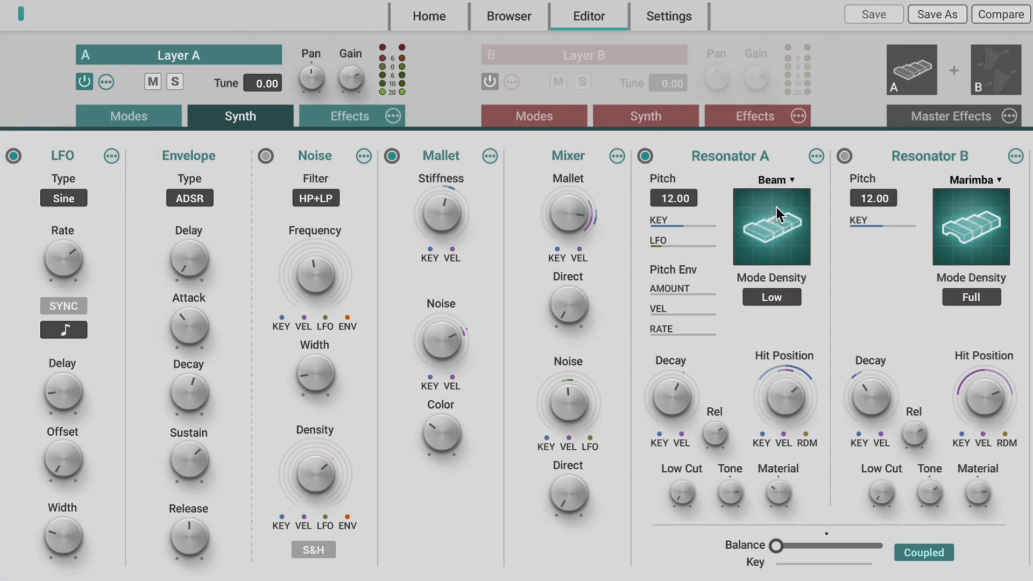
pyautogui.click(775, 208)
pyautogui.click(776, 297)
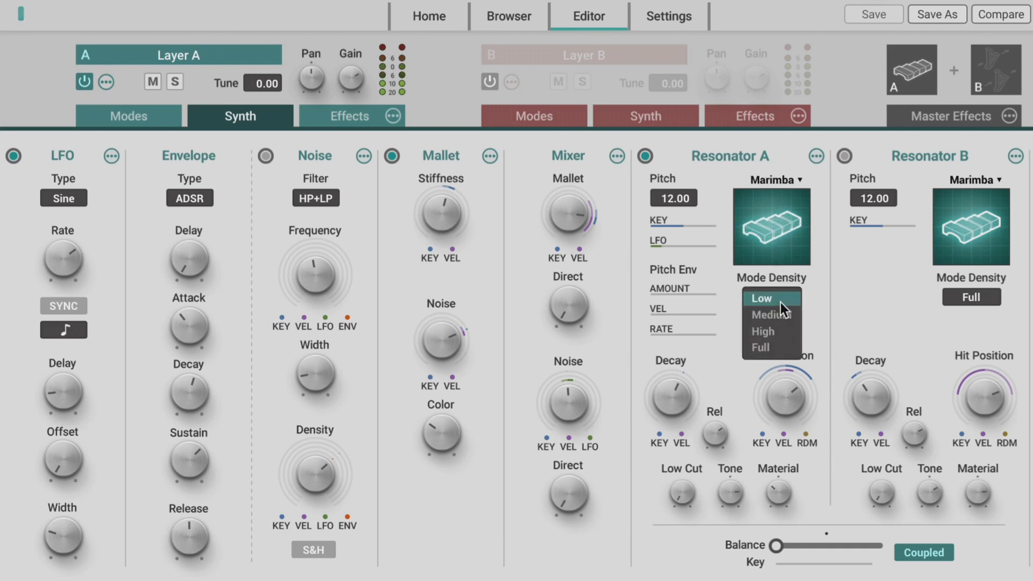
pyautogui.click(779, 316)
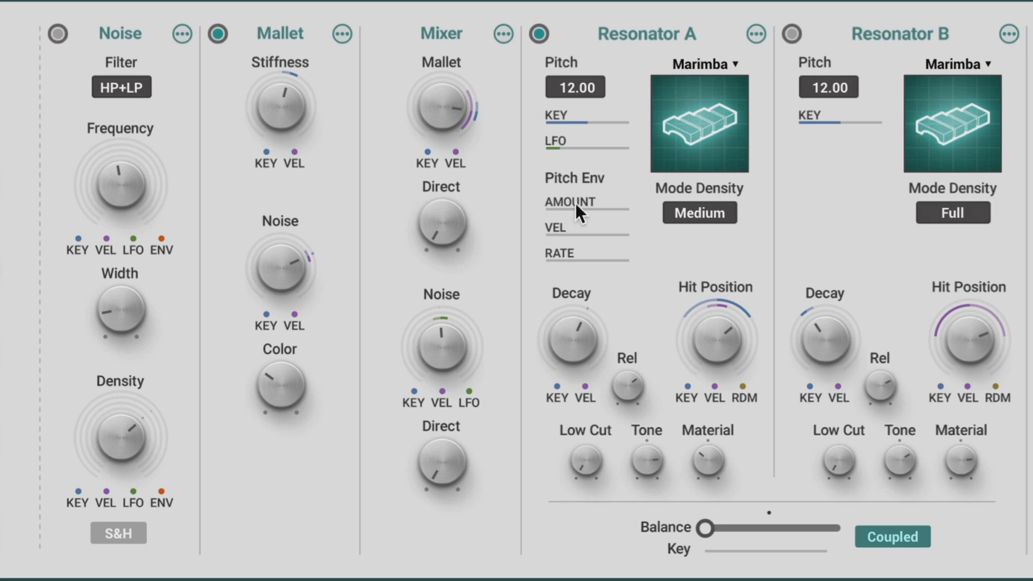
# Try negative and positive pitch envelope amounts on Resonator A with a rate of 0.03 s
pyautogui.moveTo(575, 203)
pyautogui.mouseDown()
pyautogui.moveTo(575, 217)
pyautogui.moveTo(592, 209)
pyautogui.mouseUp()
pyautogui.moveTo(550, 253); pyautogui.dragTo(550, 251)
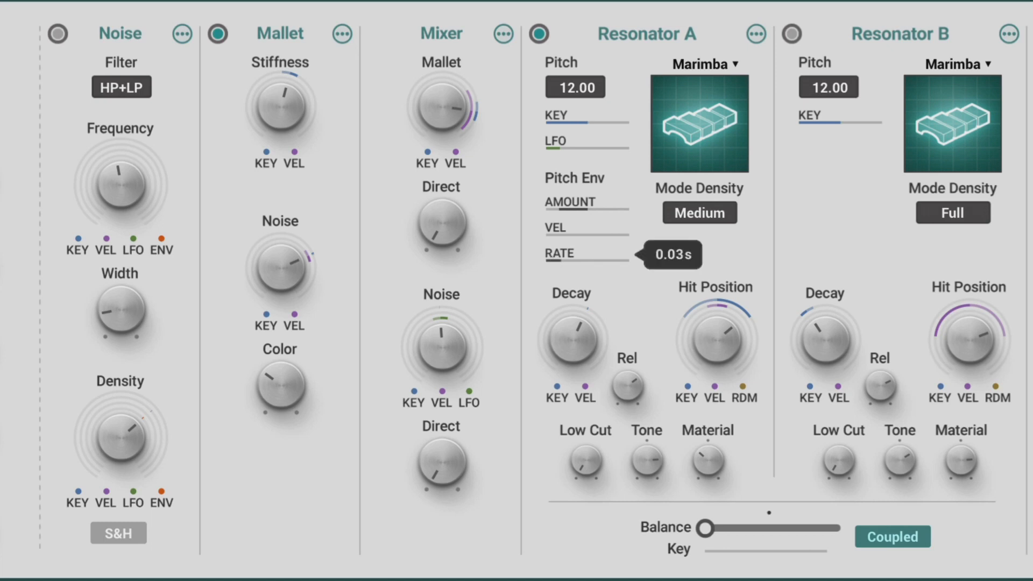
pyautogui.moveTo(550, 251); pyautogui.dragTo(612, 209)
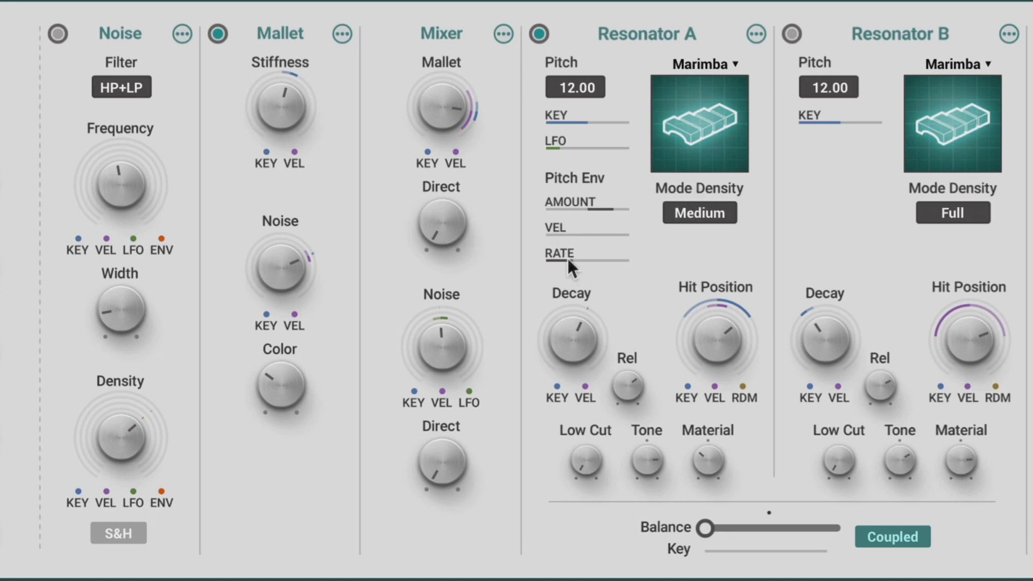
# Lengthen Resonator A's pitch envelope rate, shift its amount downward, and try velocity modulation of the envelope
pyautogui.moveTo(567, 254); pyautogui.dragTo(582, 254)
pyautogui.moveTo(597, 203); pyautogui.dragTo(565, 203)
pyautogui.moveTo(576, 256); pyautogui.dragTo(575, 253)
pyautogui.moveTo(550, 229); pyautogui.dragTo(554, 229)
pyautogui.moveTo(627, 232); pyautogui.dragTo(546, 231)
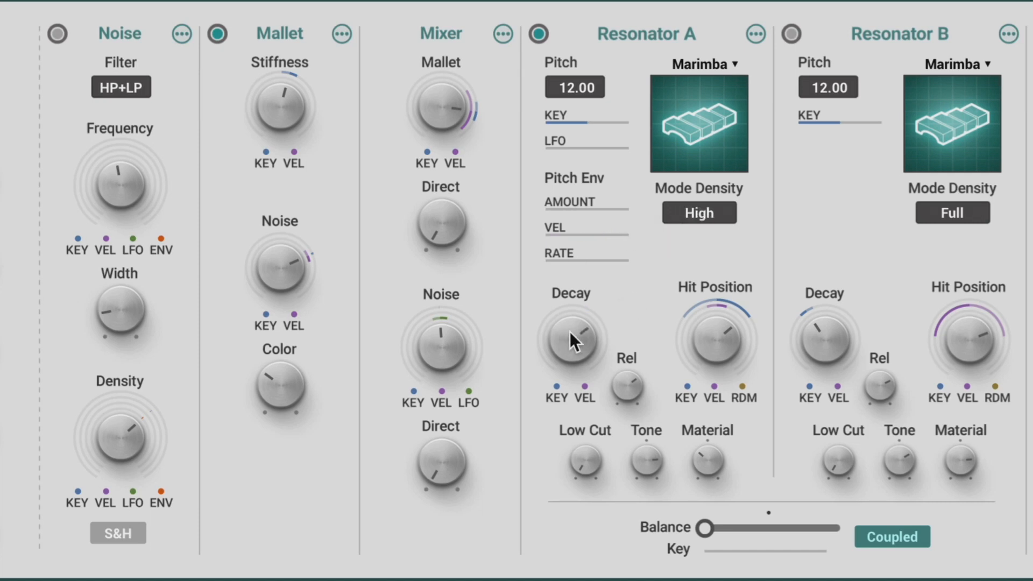
# Try different decay and release settings for Resonator A and return both to their original positions
pyautogui.moveTo(573, 327)
pyautogui.mouseDown()
pyautogui.moveTo(573, 381)
pyautogui.moveTo(573, 301)
pyautogui.moveTo(573, 329)
pyautogui.mouseUp()
pyautogui.moveTo(625, 376); pyautogui.dragTo(624, 352)
pyautogui.moveTo(571, 327); pyautogui.dragTo(570, 328)
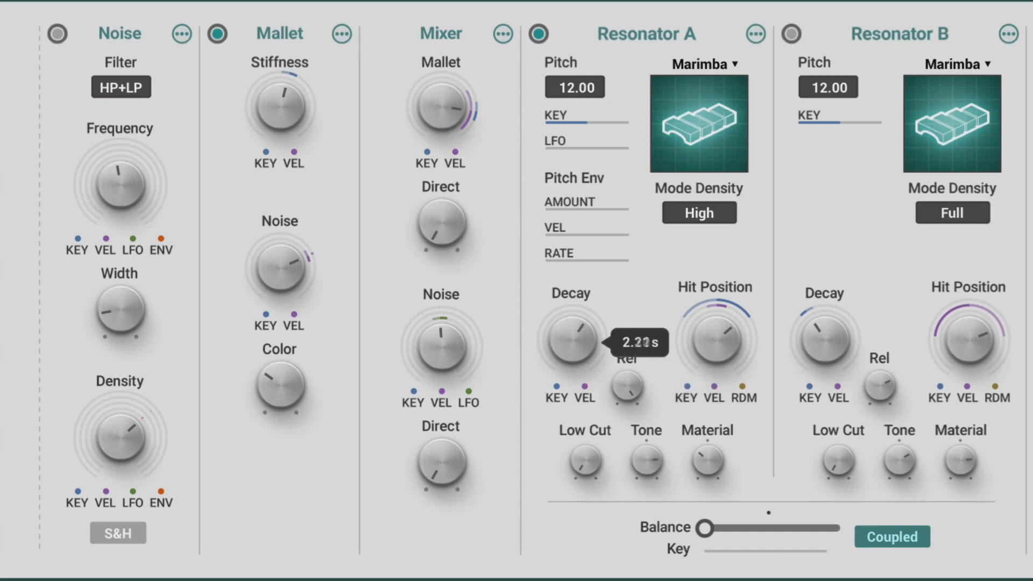
pyautogui.moveTo(623, 381); pyautogui.dragTo(623, 402)
pyautogui.moveTo(590, 339); pyautogui.dragTo(570, 328)
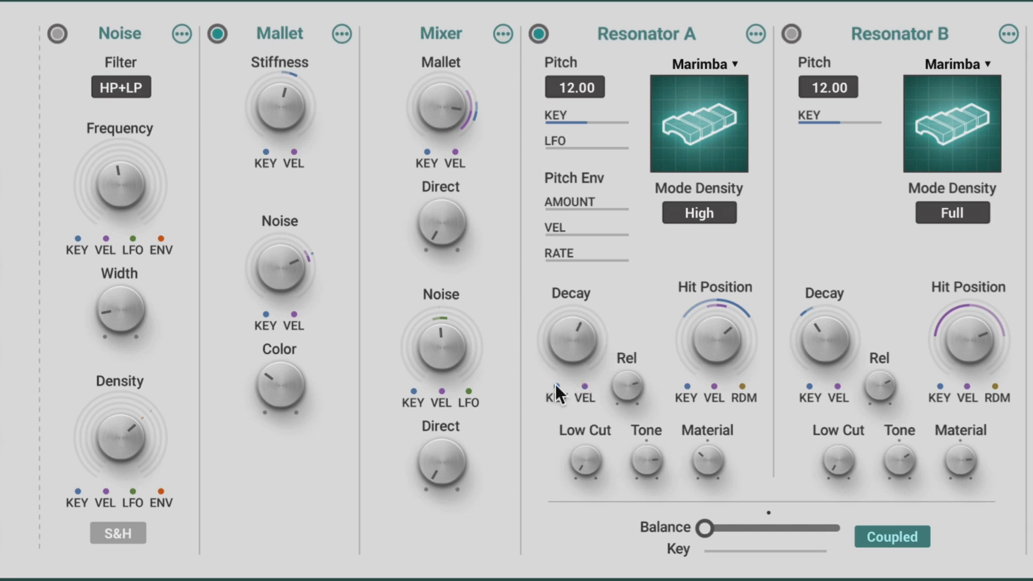
# Apply key modulation to Resonator A's decay and increase the decay time
pyautogui.moveTo(555, 385); pyautogui.dragTo(573, 414)
pyautogui.moveTo(556, 385); pyautogui.dragTo(556, 441)
pyautogui.click(563, 330)
pyautogui.moveTo(564, 329); pyautogui.dragTo(563, 306)
# Try stronger key modulation on Resonator A's decay, reset it to zero, and add velocity modulation to the decay
pyautogui.moveTo(554, 386); pyautogui.dragTo(554, 379)
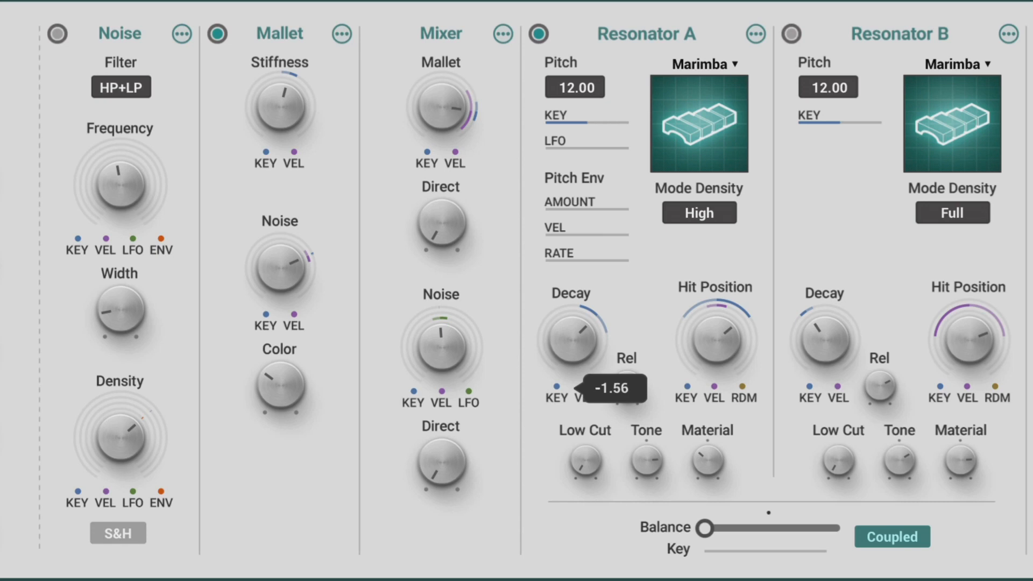
pyautogui.moveTo(553, 378); pyautogui.dragTo(554, 333)
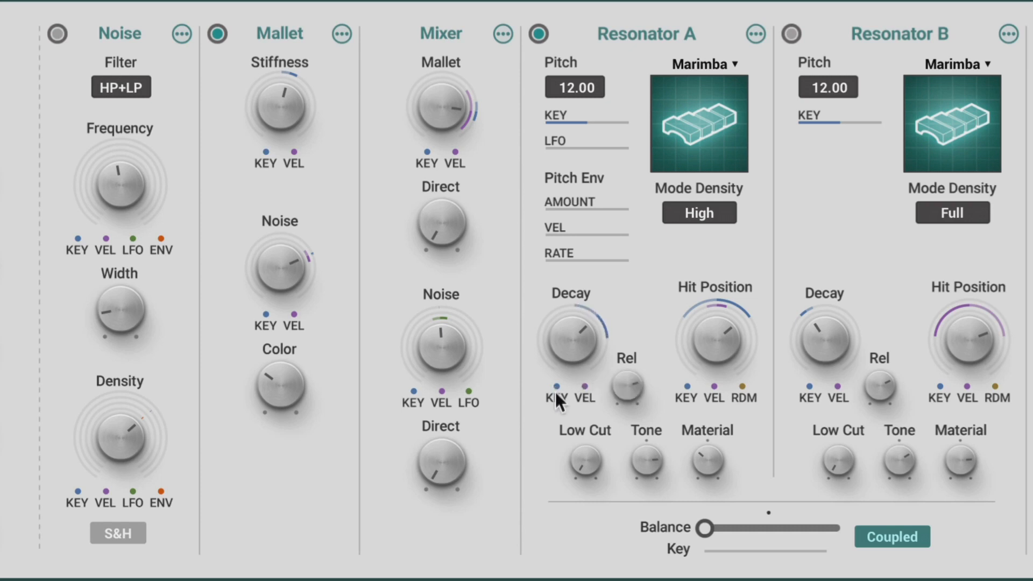
pyautogui.doubleClick(555, 385)
pyautogui.moveTo(582, 382)
pyautogui.mouseDown()
pyautogui.moveTo(582, 314)
pyautogui.moveTo(582, 460)
pyautogui.moveTo(583, 380)
pyautogui.mouseUp()
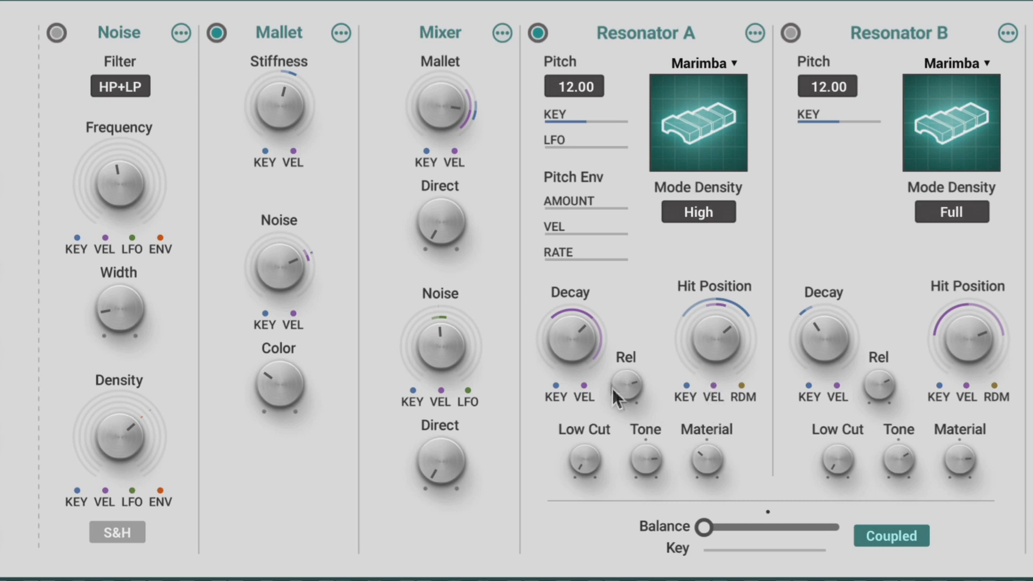
# Lengthen Resonator A's decay, and try lower and higher Material settings before returning Material near its original position
pyautogui.moveTo(571, 338); pyautogui.dragTo(572, 316)
pyautogui.moveTo(707, 450); pyautogui.dragTo(707, 481)
pyautogui.moveTo(705, 458); pyautogui.dragTo(705, 387)
pyautogui.moveTo(708, 451)
pyautogui.mouseDown()
pyautogui.moveTo(712, 483)
pyautogui.moveTo(712, 449)
pyautogui.mouseUp()
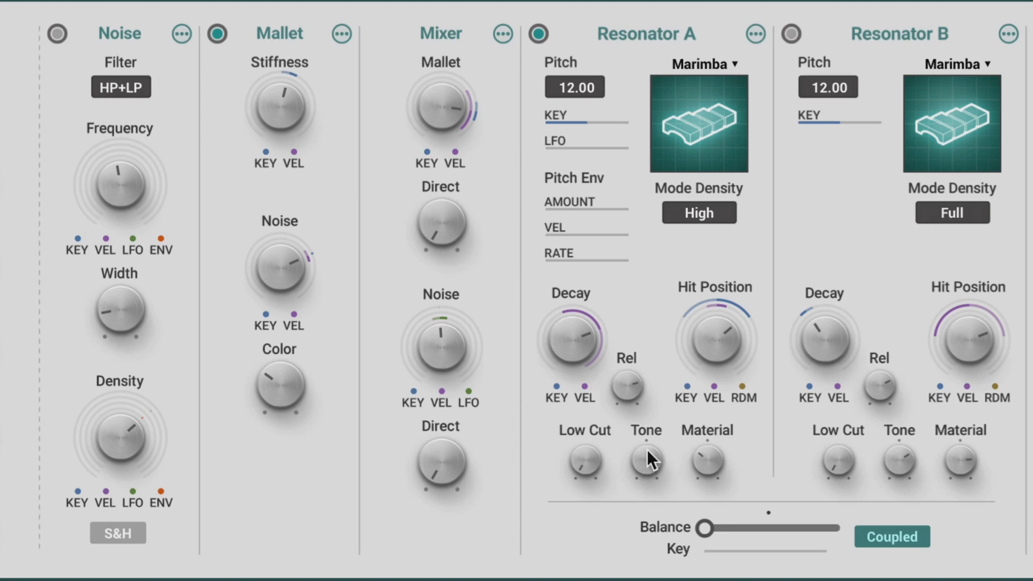
# Try low and high Tone settings on Resonator A, settle Tone near its centre, and raise the Low Cut slightly
pyautogui.moveTo(646, 450); pyautogui.dragTo(646, 488)
pyautogui.moveTo(646, 453); pyautogui.dragTo(650, 414)
pyautogui.moveTo(645, 456); pyautogui.dragTo(669, 463)
pyautogui.moveTo(586, 462)
pyautogui.mouseDown()
pyautogui.moveTo(586, 449)
pyautogui.moveTo(583, 472)
pyautogui.moveTo(583, 446)
pyautogui.moveTo(583, 478)
pyautogui.mouseUp()
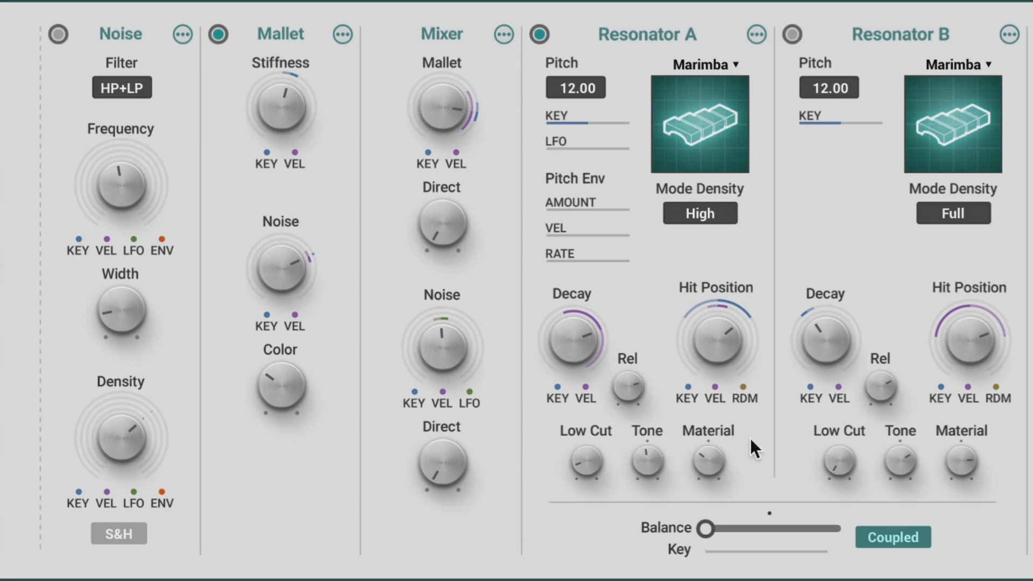
# Switch Resonator A to Closed Tube, then try different radius settings with a longer decay
pyautogui.click(711, 62)
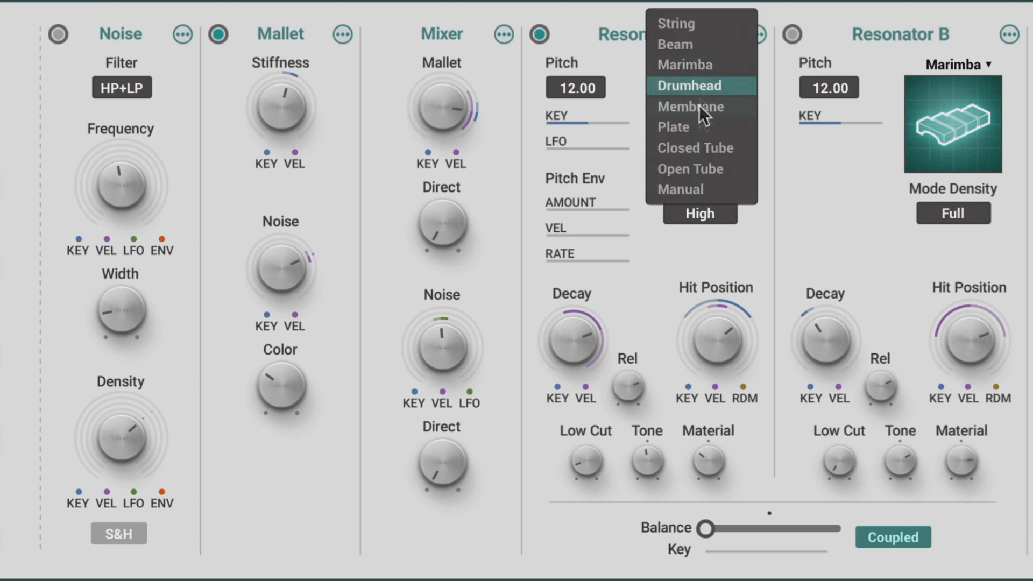
pyautogui.click(700, 150)
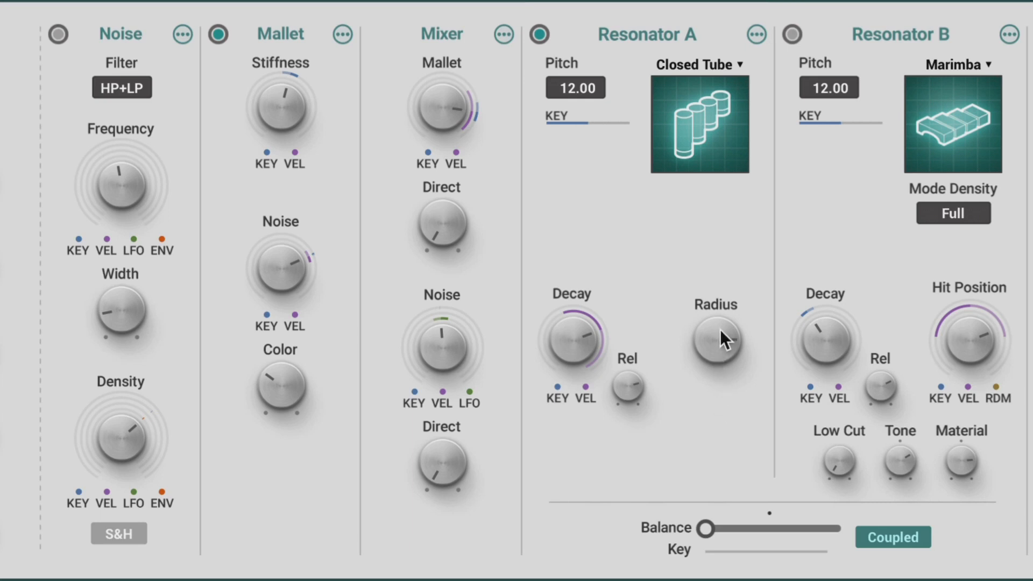
pyautogui.moveTo(719, 329); pyautogui.dragTo(719, 290)
pyautogui.click(573, 340)
pyautogui.moveTo(570, 338); pyautogui.dragTo(570, 320)
pyautogui.moveTo(700, 340); pyautogui.dragTo(699, 399)
# Switch Resonator A to Open Tube and increase the radius slightly
pyautogui.click(734, 64)
pyautogui.click(719, 88)
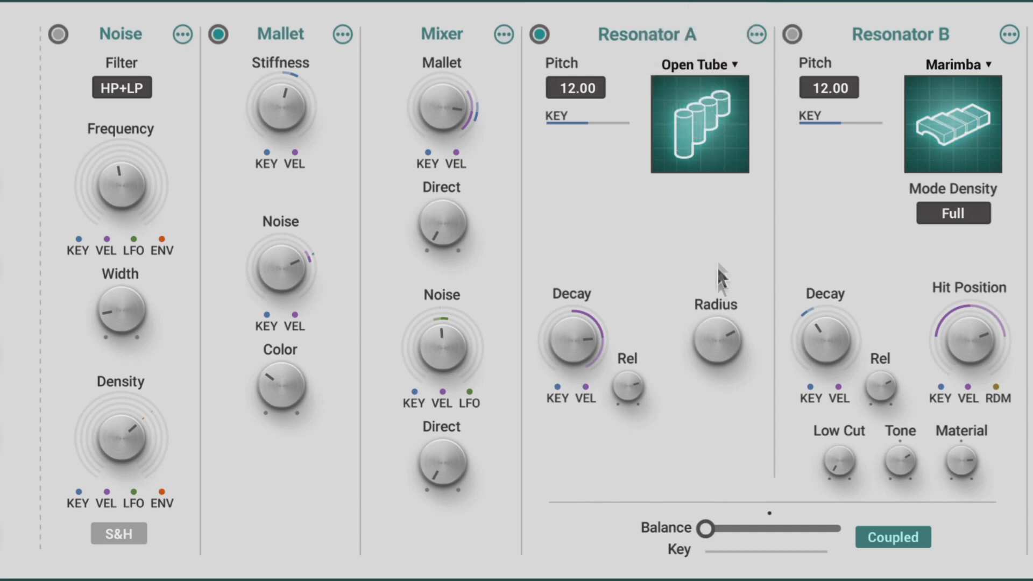
pyautogui.moveTo(716, 340)
pyautogui.mouseDown()
pyautogui.moveTo(717, 275)
pyautogui.moveTo(717, 342)
pyautogui.mouseUp()
# Switch Resonator A to Beam and shorten its decay
pyautogui.click(724, 63)
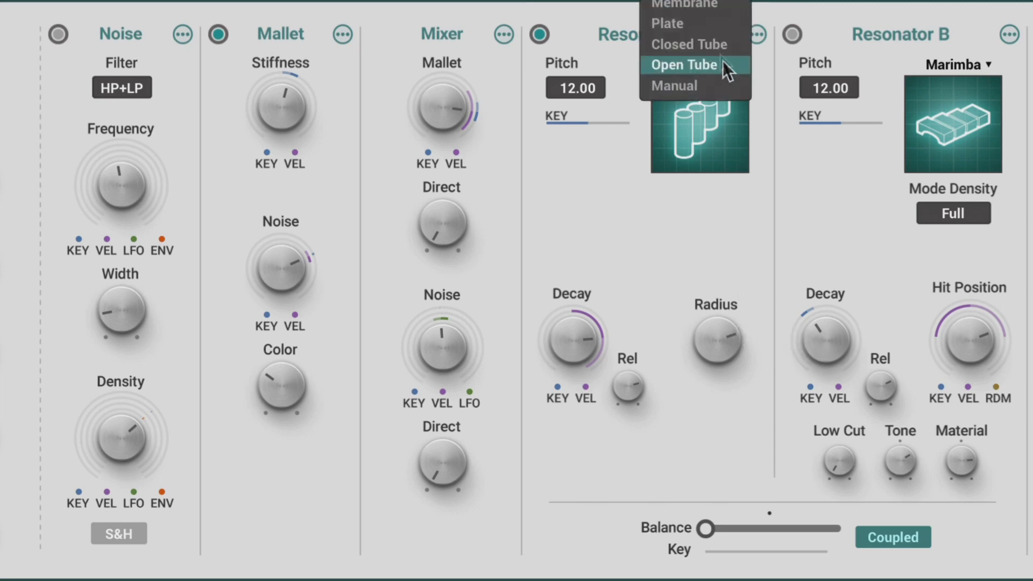
pyautogui.click(683, 0)
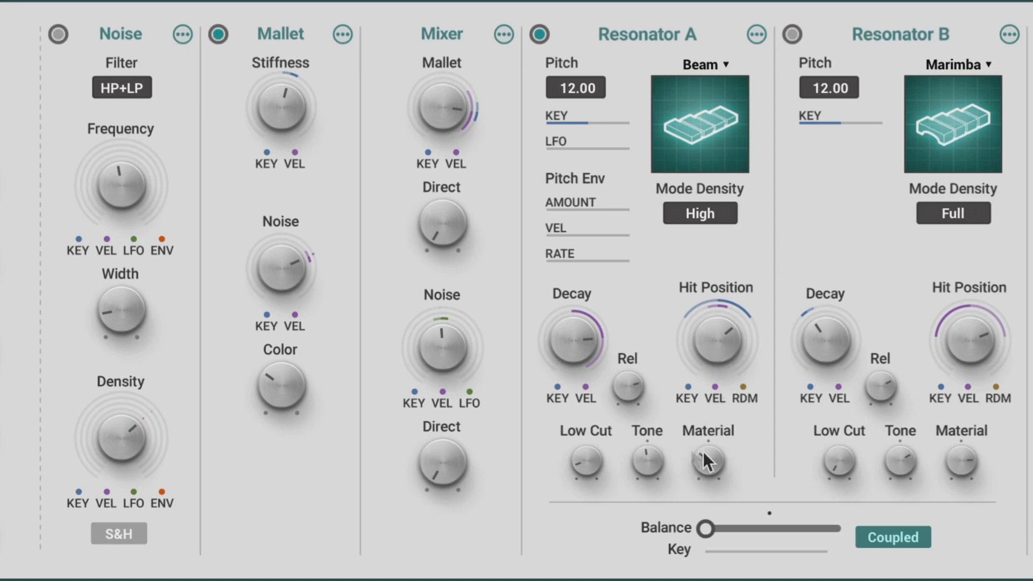
pyautogui.click(575, 341)
pyautogui.moveTo(574, 342); pyautogui.dragTo(575, 375)
# Compare low and high hit positions on Resonator A with a stiffer mallet, ending at a hit position of about 7%
pyautogui.moveTo(718, 340); pyautogui.dragTo(719, 415)
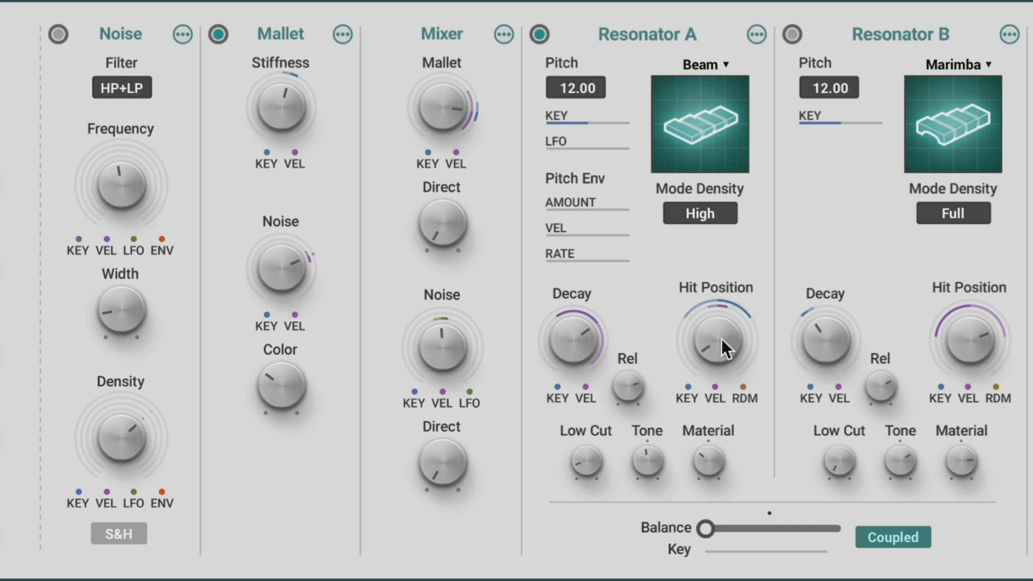
pyautogui.moveTo(724, 348); pyautogui.dragTo(723, 239)
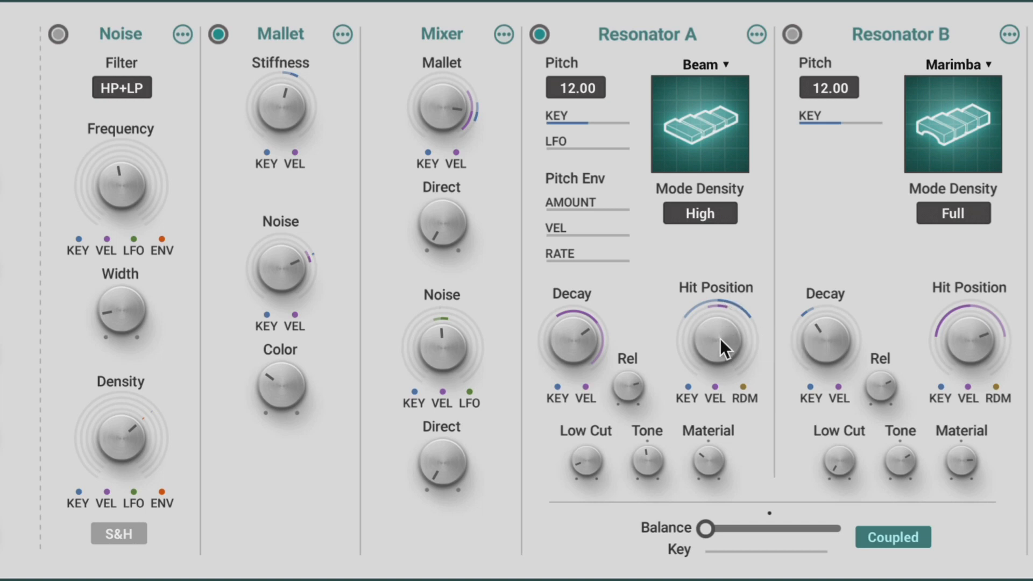
pyautogui.click(218, 34)
pyautogui.moveTo(281, 107); pyautogui.dragTo(281, 70)
pyautogui.moveTo(702, 320); pyautogui.dragTo(703, 430)
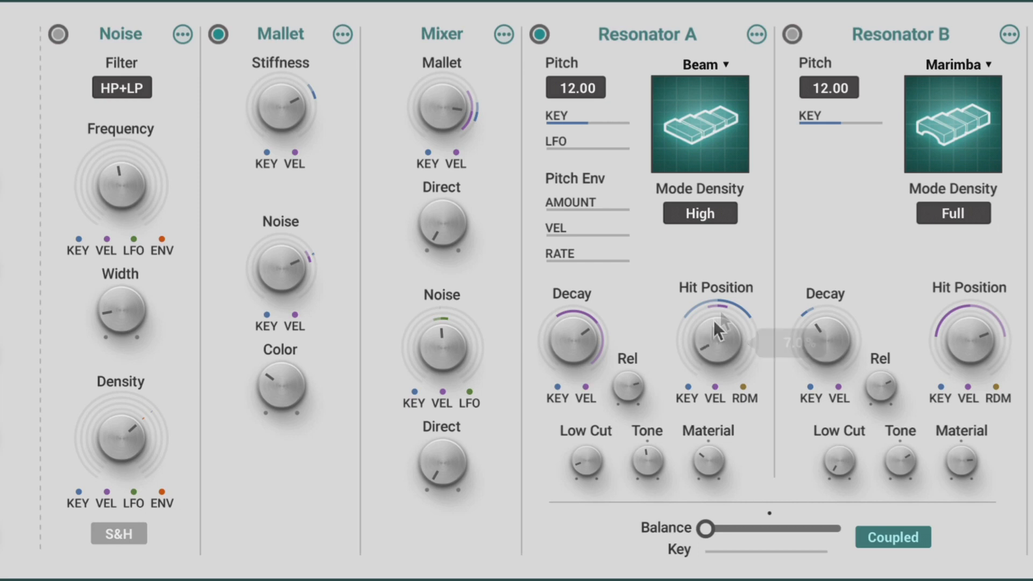
# Switch Resonator A to String with Medium mode density and raise its hit position
pyautogui.click(714, 63)
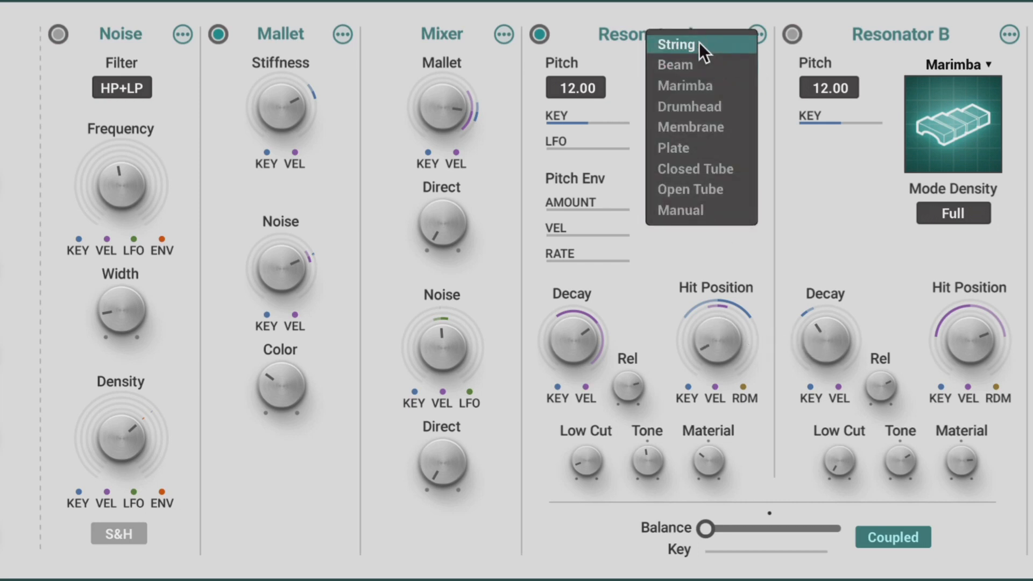
pyautogui.click(699, 44)
pyautogui.moveTo(713, 345)
pyautogui.mouseDown()
pyautogui.moveTo(713, 322)
pyautogui.moveTo(713, 340)
pyautogui.mouseUp()
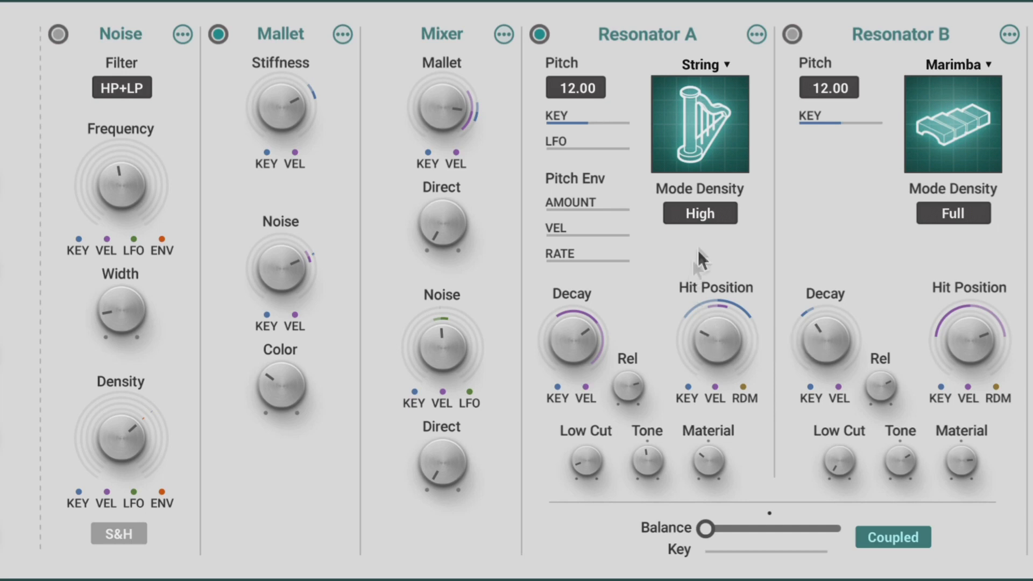
pyautogui.click(706, 209)
pyautogui.click(705, 196)
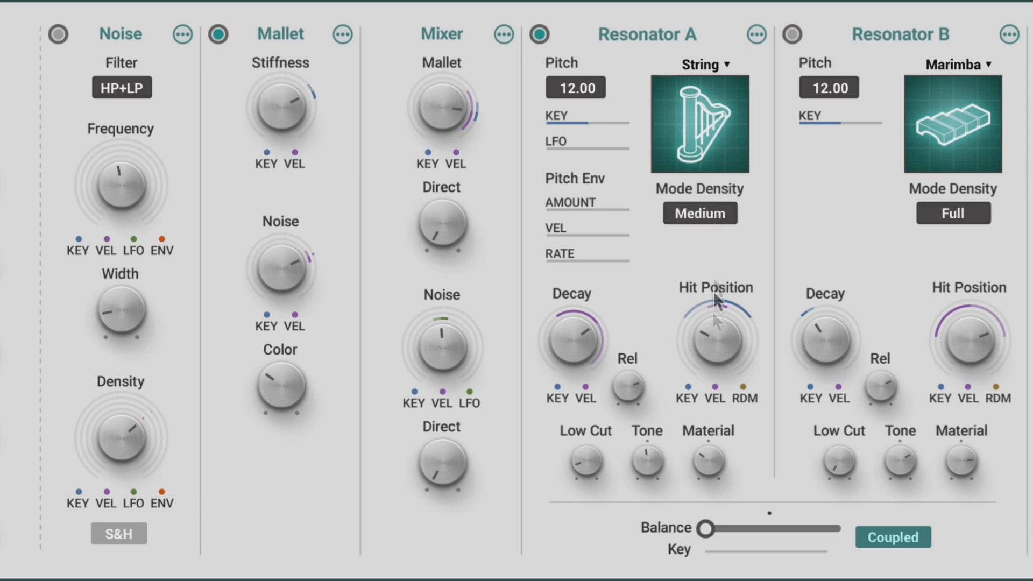
pyautogui.moveTo(711, 340); pyautogui.dragTo(711, 325)
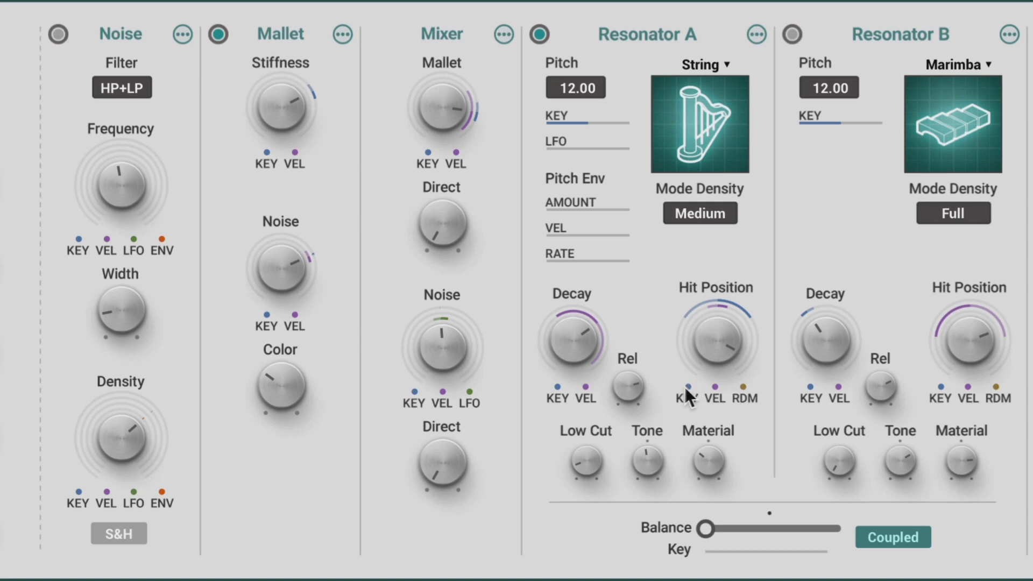
# Try full positive and -100% key modulation on Resonator A's hit position, then reset the key modulation to zero
pyautogui.moveTo(688, 386); pyautogui.dragTo(688, 365)
pyautogui.moveTo(729, 330); pyautogui.dragTo(724, 334)
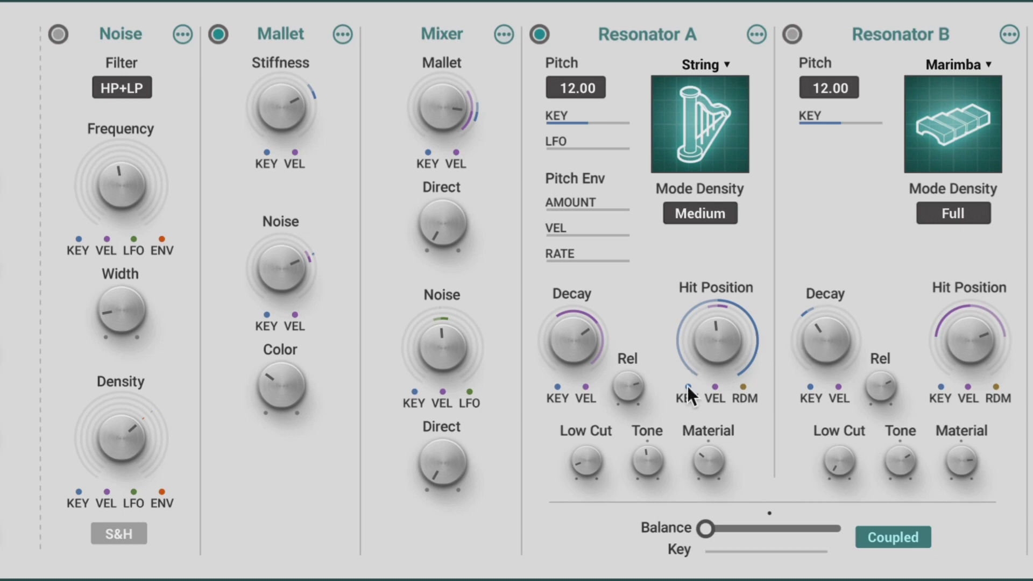
pyautogui.moveTo(686, 385); pyautogui.dragTo(686, 491)
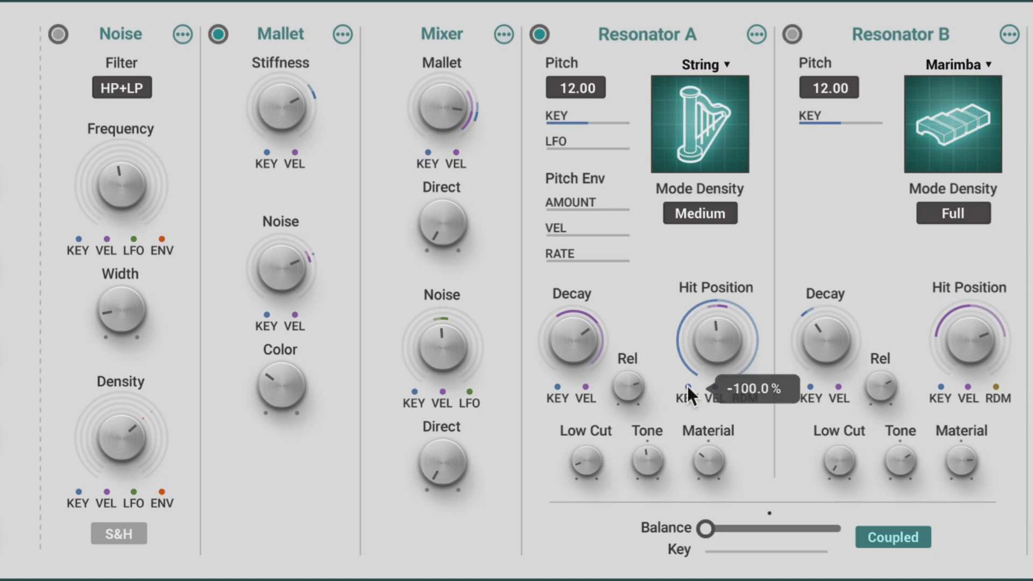
pyautogui.doubleClick(687, 386)
# Try positive and negative velocity modulation on Resonator A's hit position, then reset the velocity modulation to zero
pyautogui.moveTo(714, 386); pyautogui.dragTo(714, 319)
pyautogui.moveTo(718, 386); pyautogui.dragTo(717, 483)
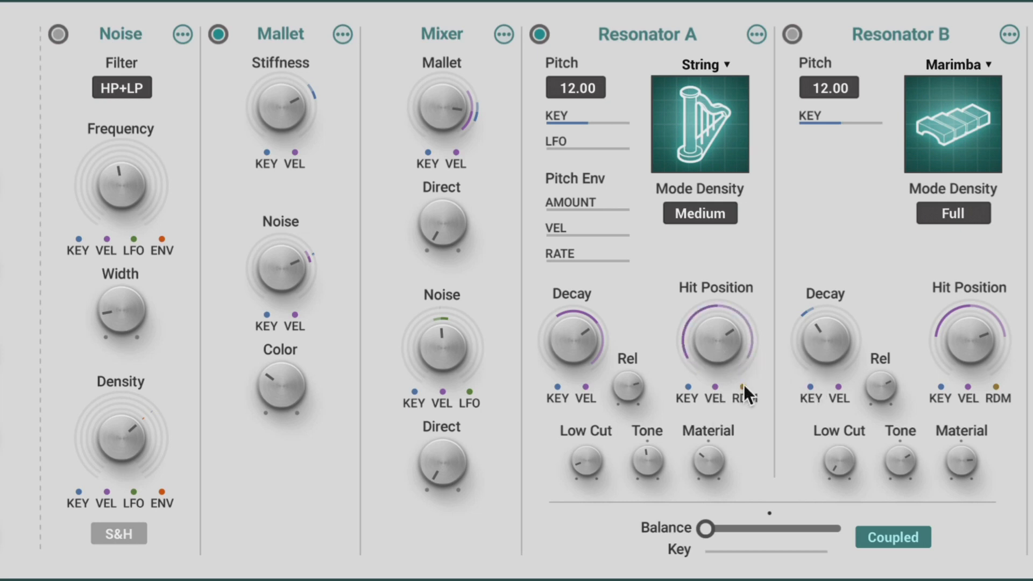
pyautogui.doubleClick(714, 387)
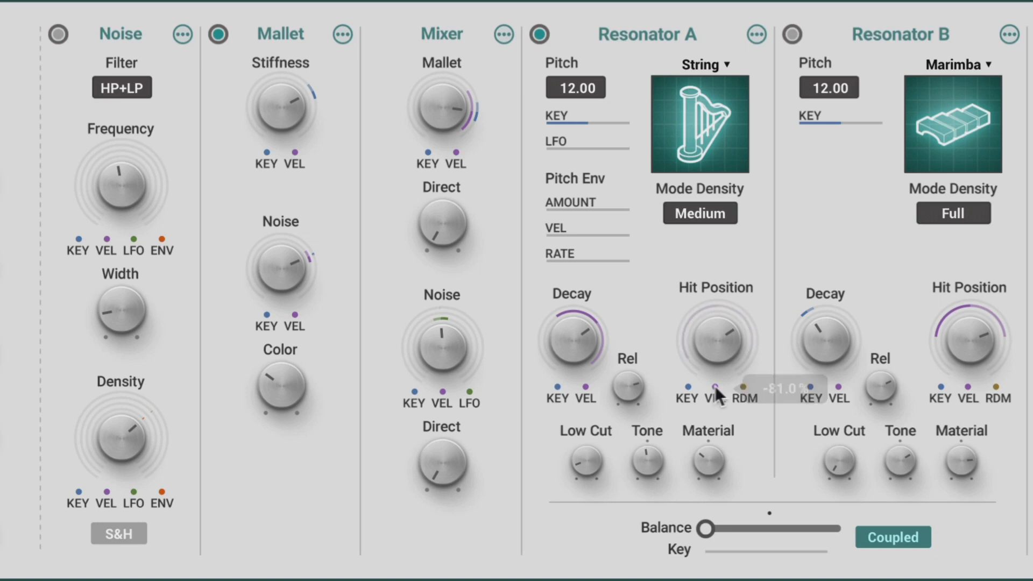
# Apply strong random modulation to Resonator A's hit position and set its mode density to Full
pyautogui.moveTo(743, 386); pyautogui.dragTo(744, 337)
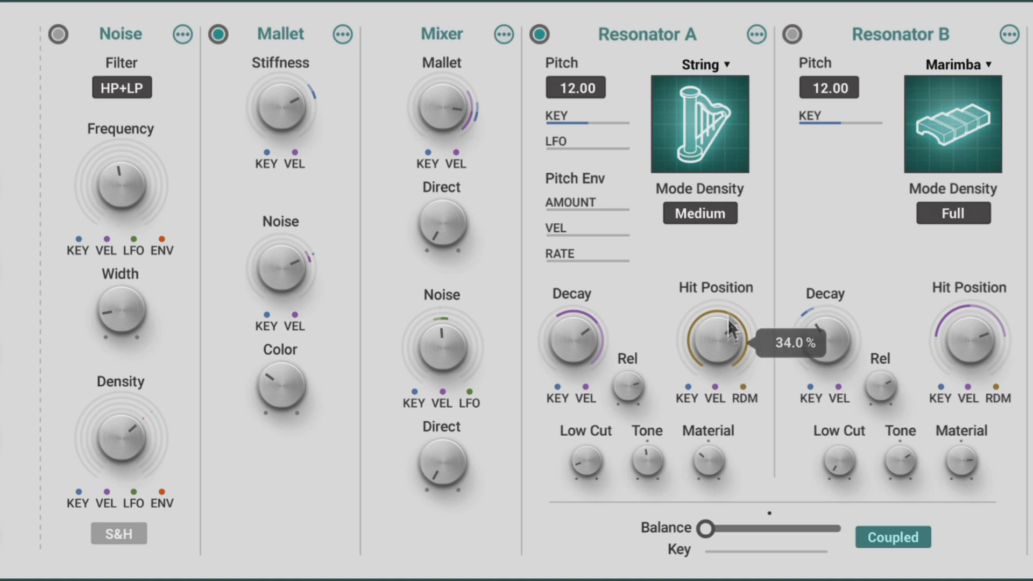
pyautogui.click(703, 207)
pyautogui.click(700, 256)
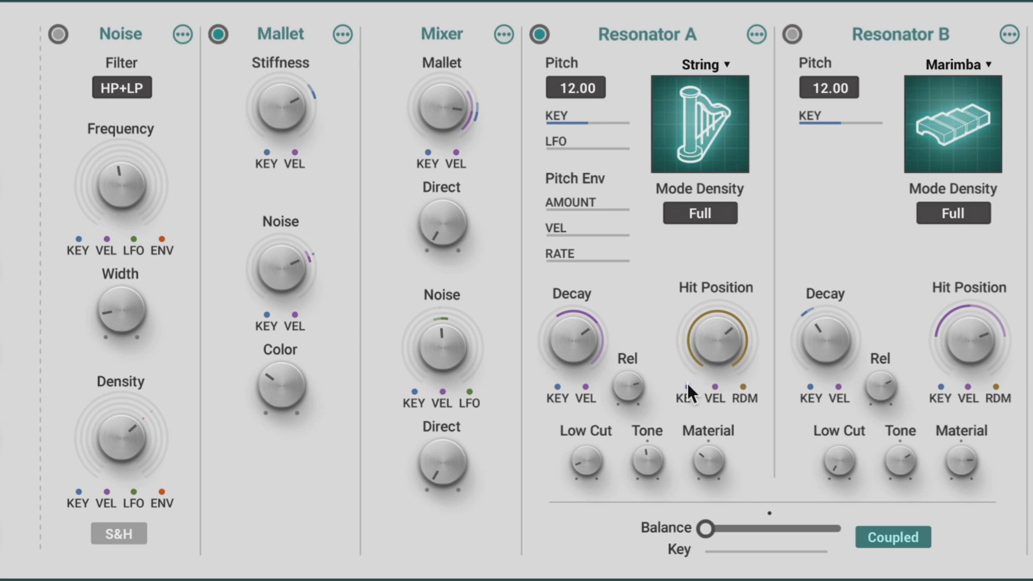
# Turn on Resonator B, try its hit position, and shift the resonator balance almost fully toward B
pyautogui.click(793, 34)
pyautogui.moveTo(702, 525); pyautogui.dragTo(780, 528)
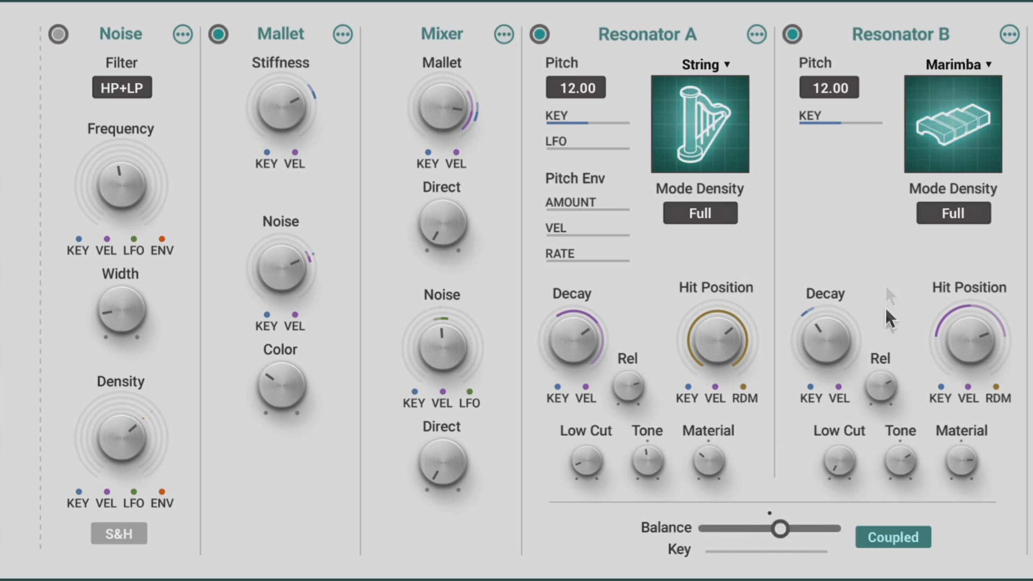
pyautogui.moveTo(970, 337); pyautogui.dragTo(970, 340)
pyautogui.moveTo(786, 527); pyautogui.dragTo(833, 527)
# Lengthen Resonator B's decay and adjust its Tone and Material
pyautogui.moveTo(858, 327); pyautogui.dragTo(857, 329)
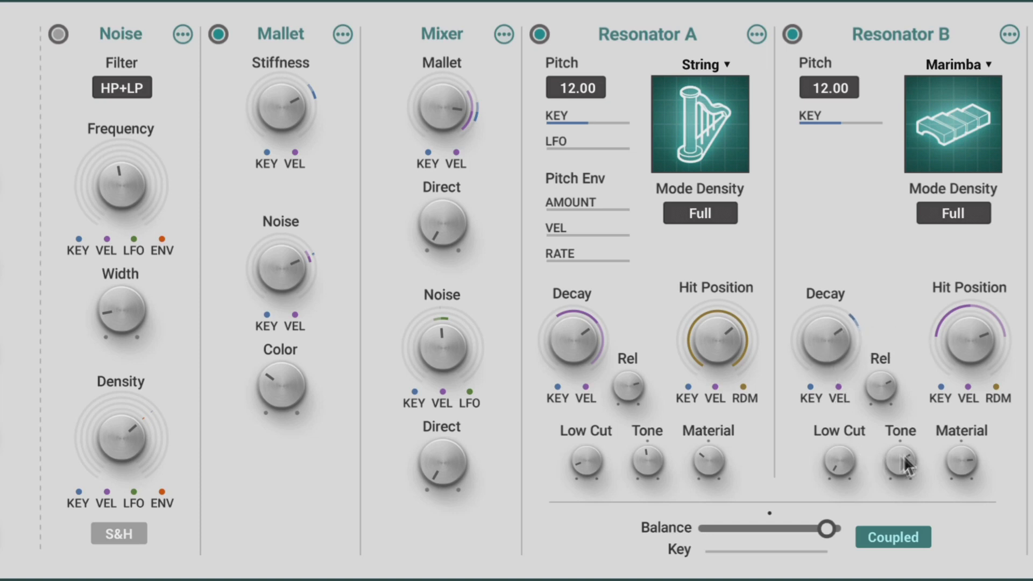
pyautogui.moveTo(900, 458); pyautogui.dragTo(900, 469)
pyautogui.moveTo(962, 461); pyautogui.dragTo(963, 479)
# Bring the resonator balance back near centre and refine Resonator B's tone, release and hit position
pyautogui.moveTo(826, 528); pyautogui.dragTo(773, 529)
pyautogui.moveTo(957, 467); pyautogui.dragTo(893, 462)
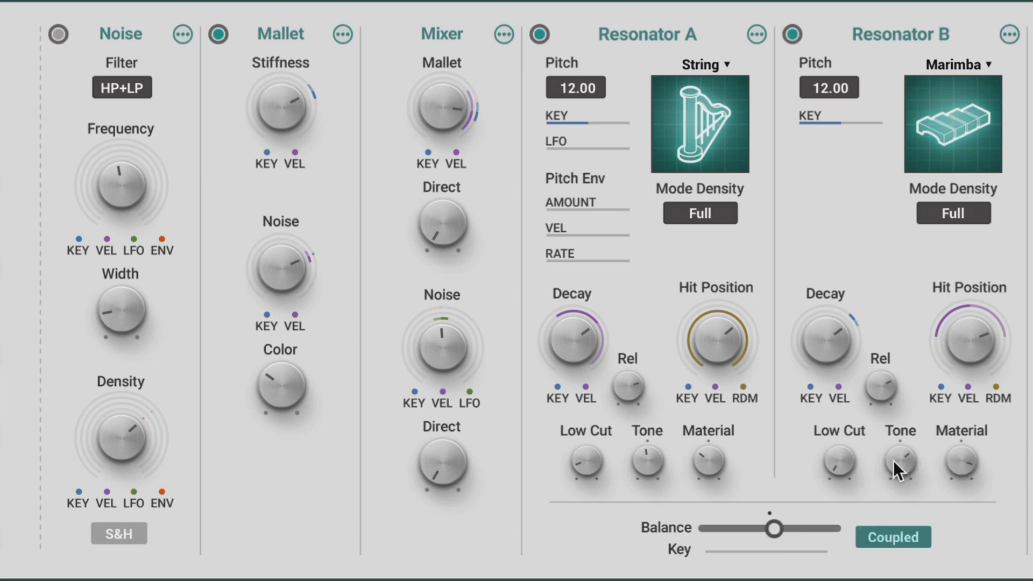
pyautogui.moveTo(881, 379); pyautogui.dragTo(881, 383)
pyautogui.moveTo(971, 337); pyautogui.dragTo(971, 344)
# Turn off resonator coupling and try the balance on either side of centre, ending slightly toward B
pyautogui.click(891, 537)
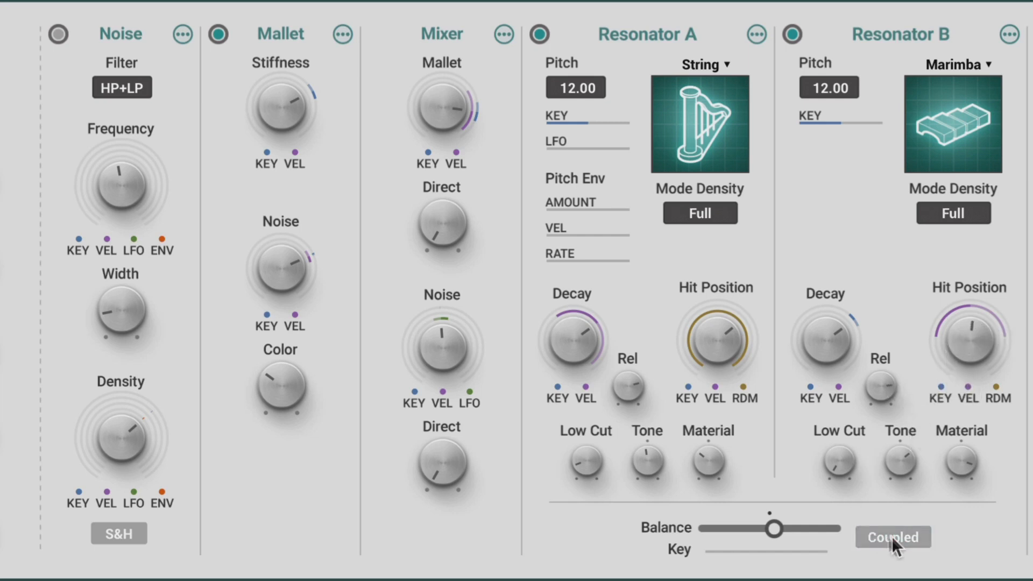
pyautogui.moveTo(774, 528); pyautogui.dragTo(760, 528)
pyautogui.moveTo(764, 522); pyautogui.dragTo(783, 529)
# Lower Resonator A's hit position, adjust Resonator B's hit position, and recentre the balance
pyautogui.moveTo(713, 333); pyautogui.dragTo(713, 334)
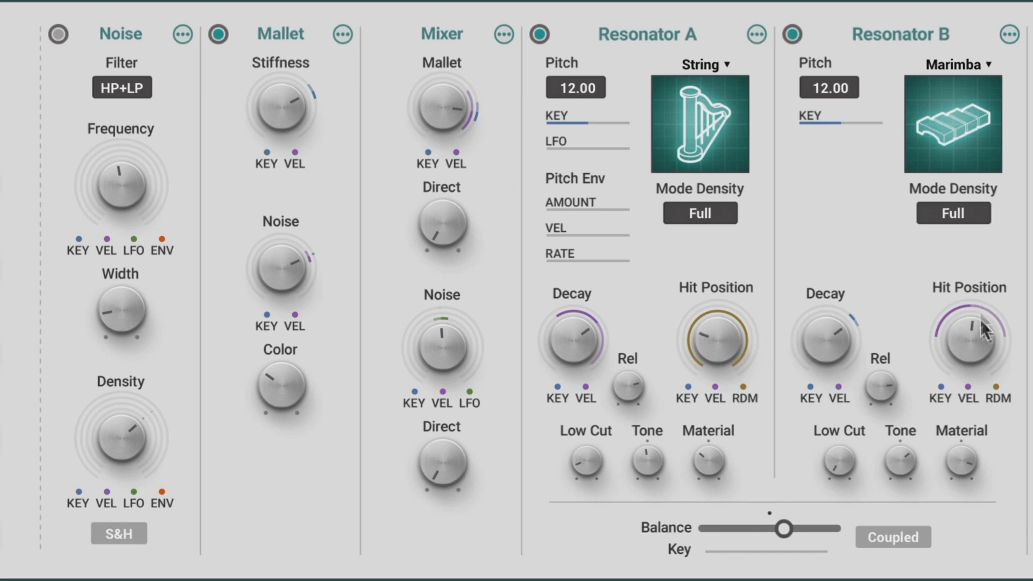
pyautogui.moveTo(972, 339); pyautogui.dragTo(971, 336)
pyautogui.moveTo(784, 529)
pyautogui.mouseDown()
pyautogui.moveTo(801, 529)
pyautogui.moveTo(768, 530)
pyautogui.mouseUp()
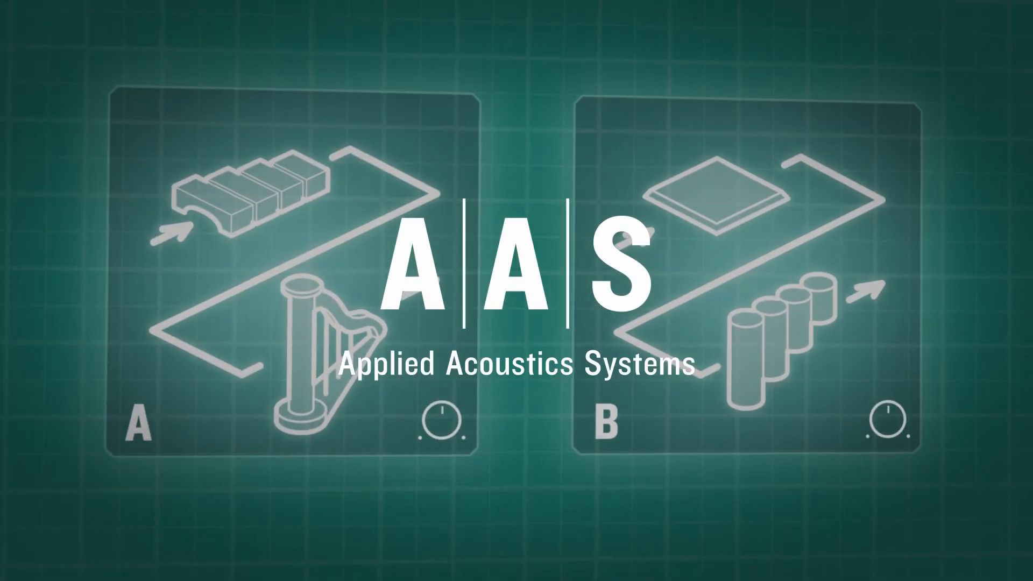